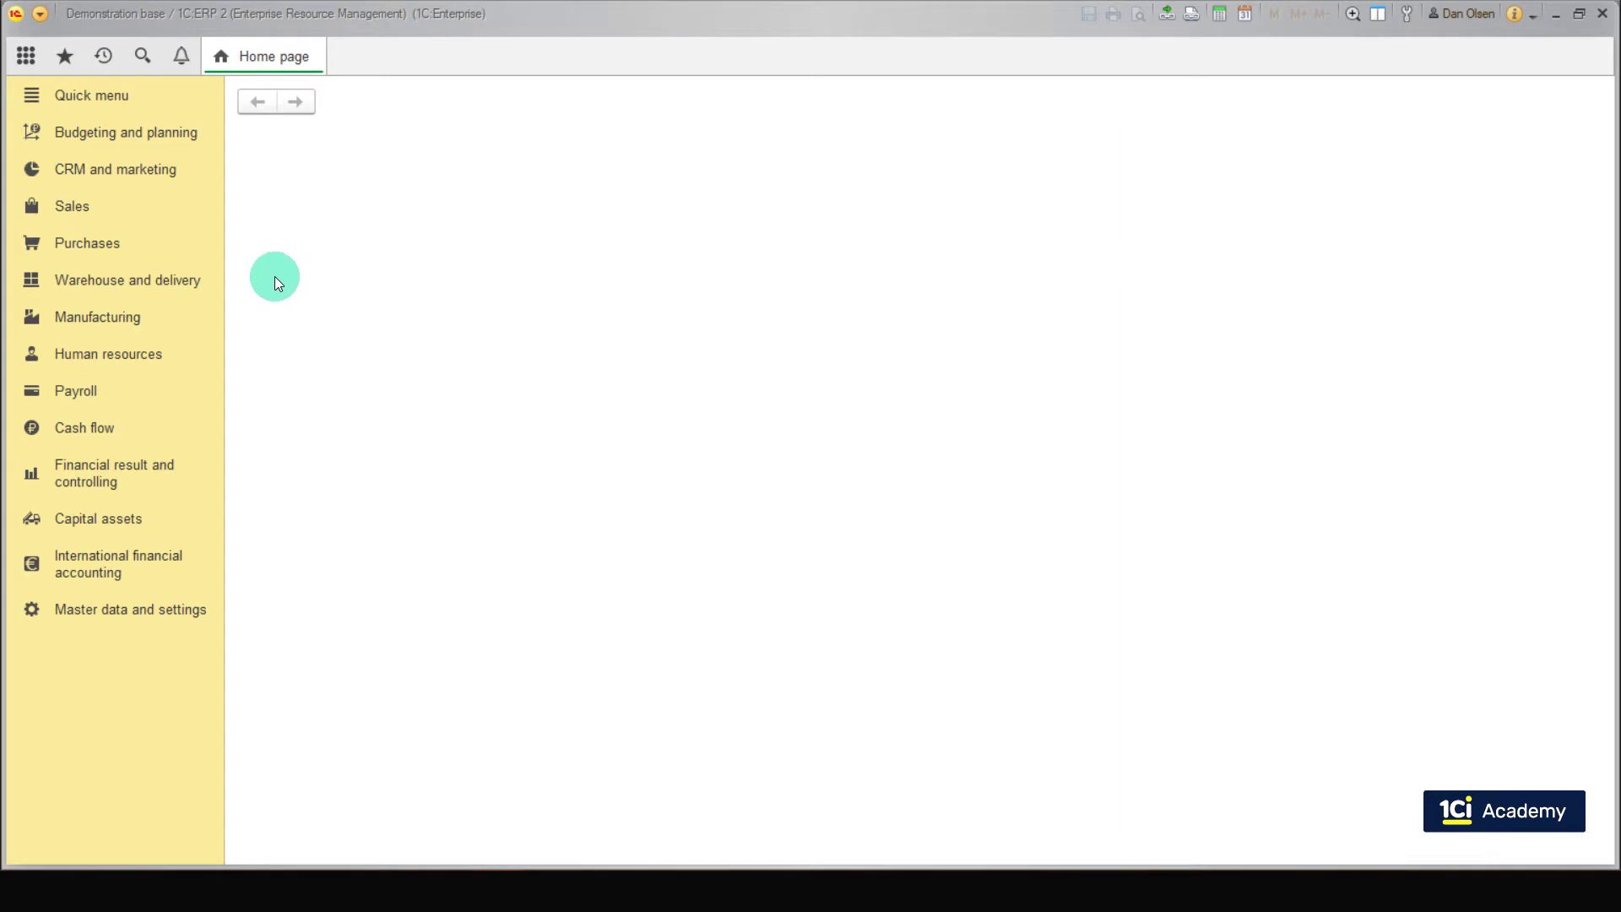
- From the production order queue, start supplying the shop storerooms with materials and continue with empty demand filters
click(146, 319)
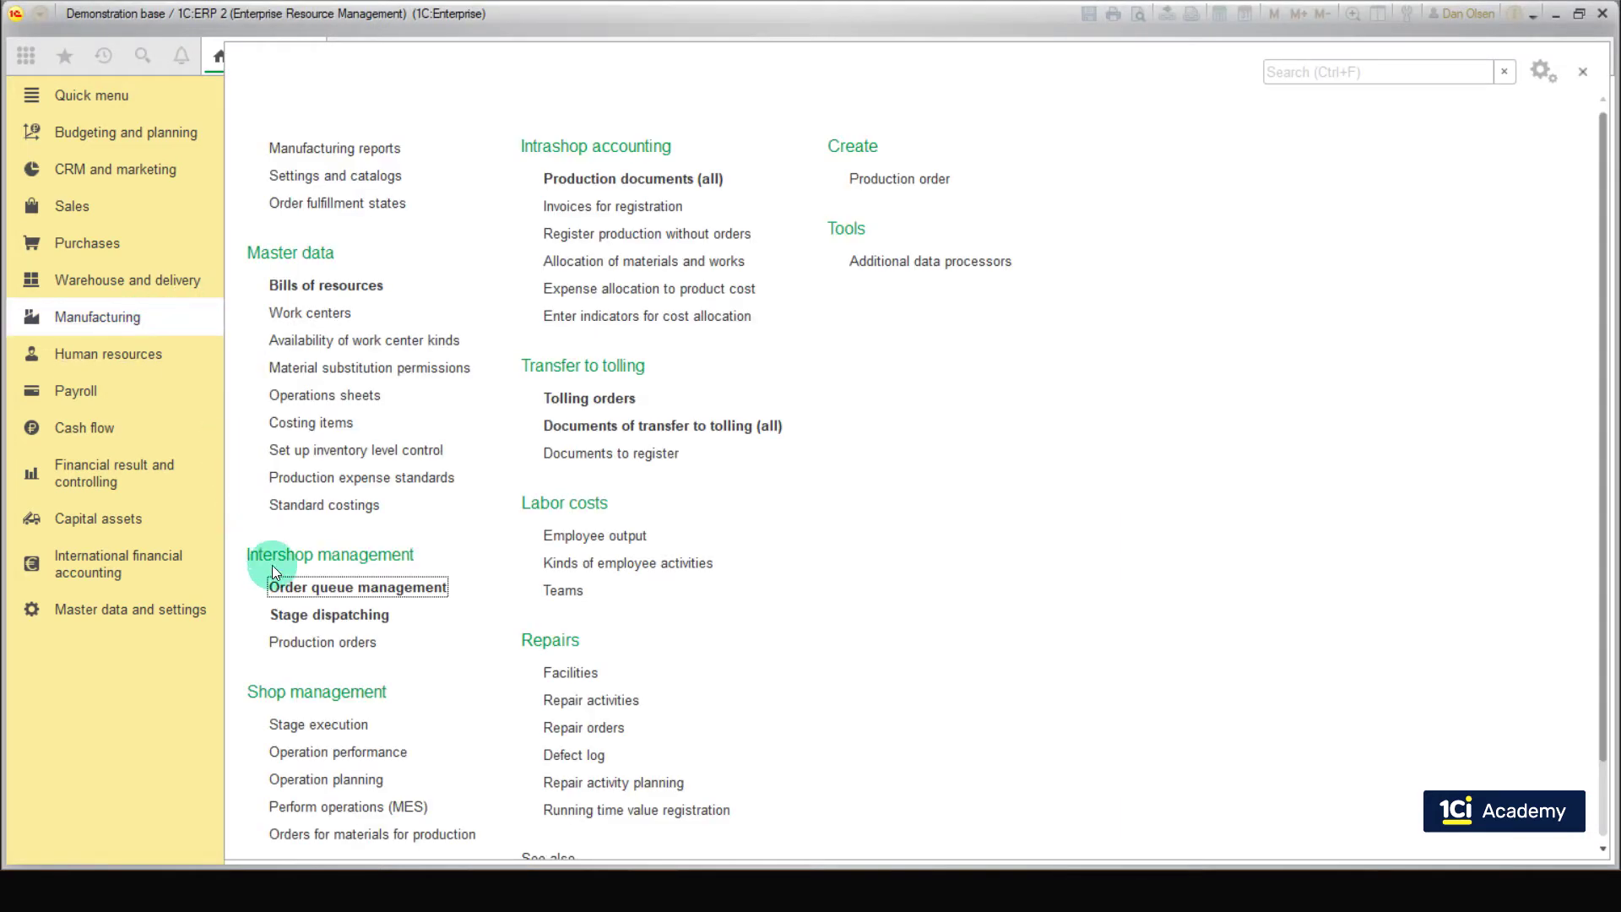
click(384, 587)
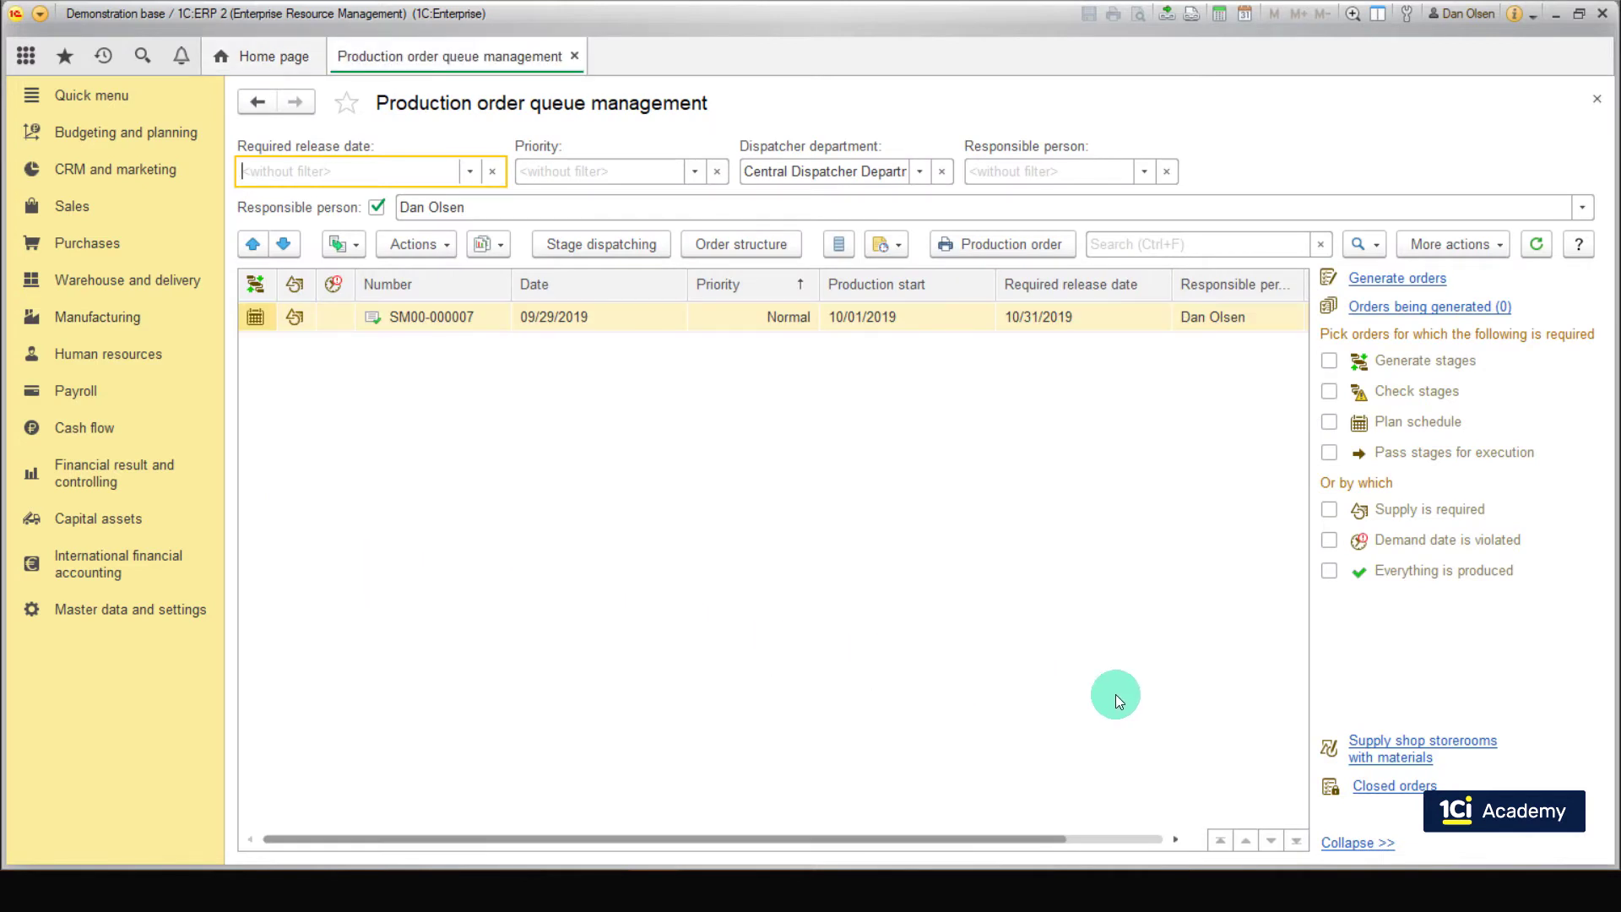
click(1392, 754)
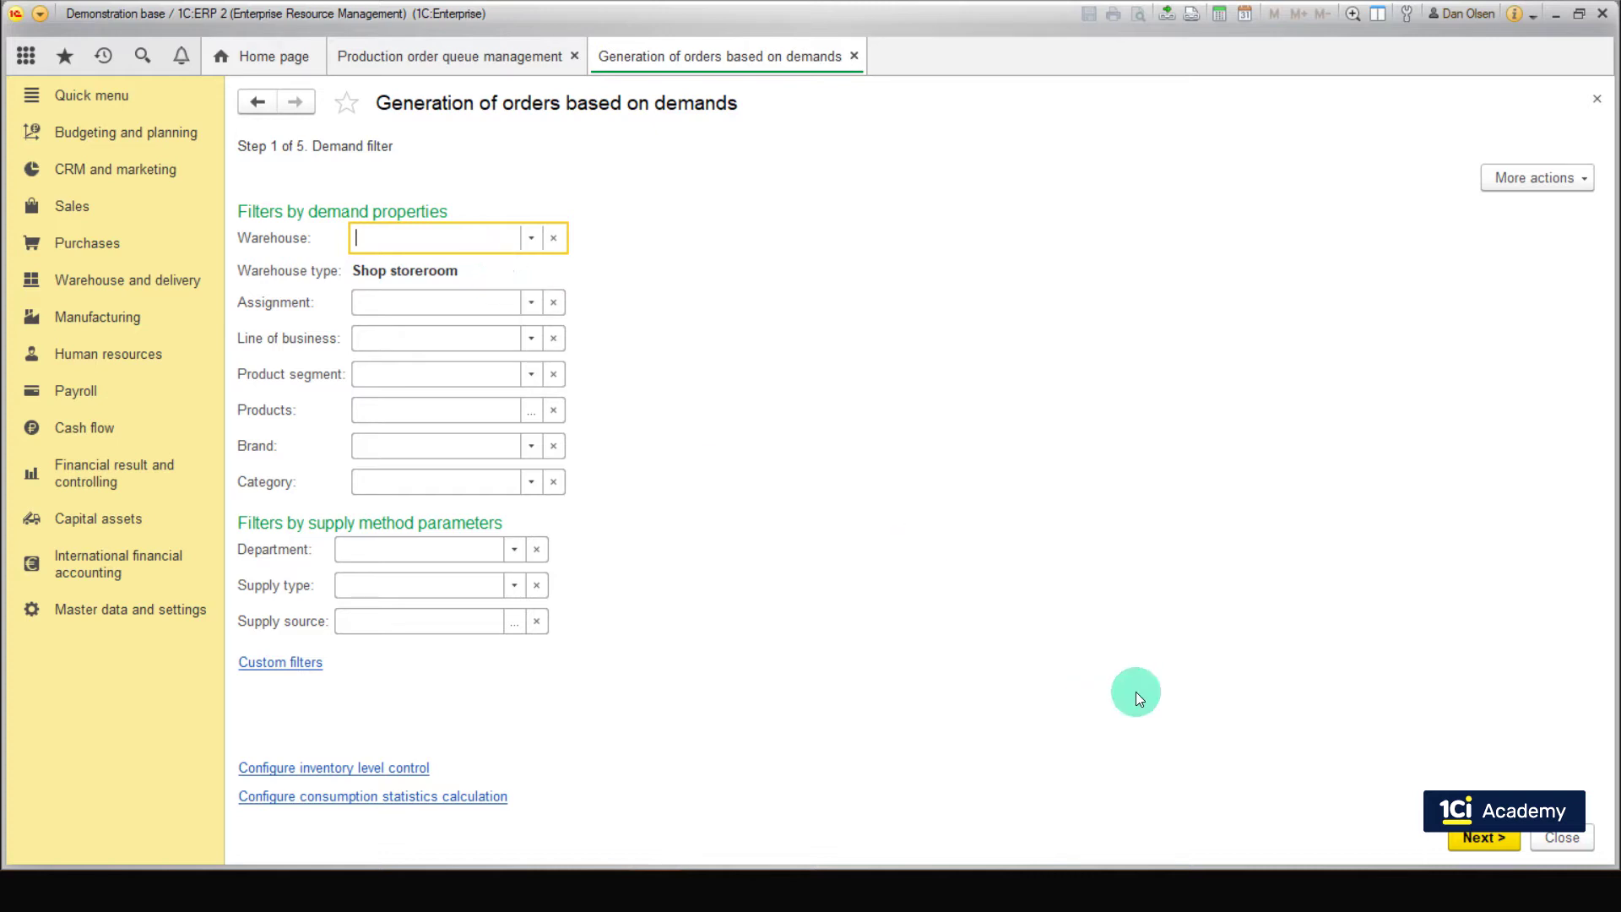
click(1459, 837)
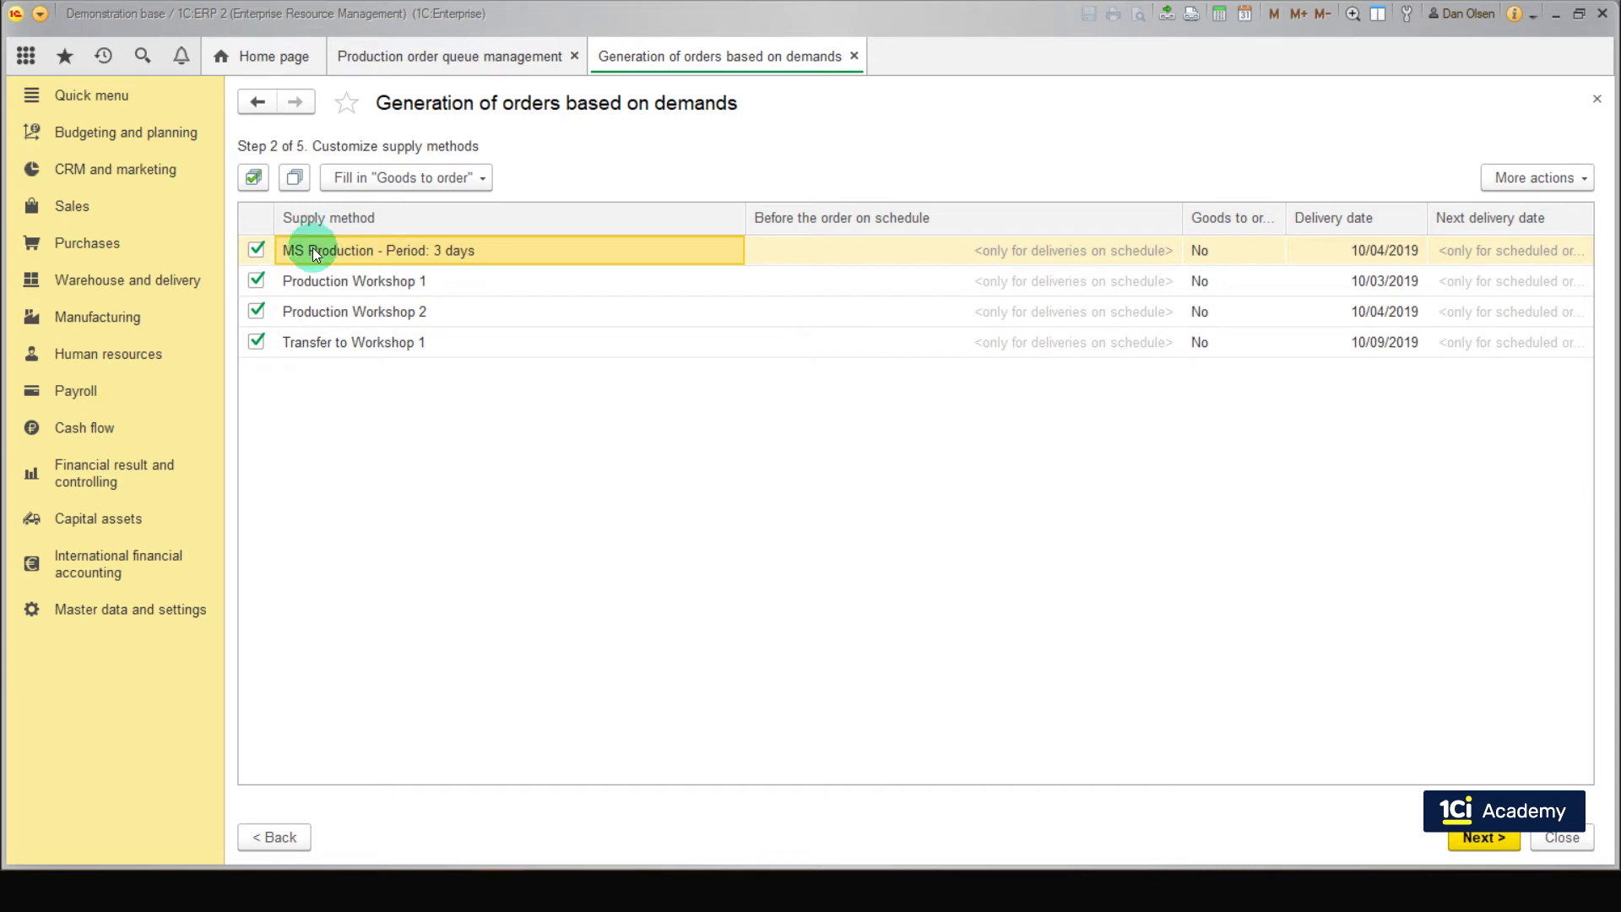
- Exclude the MS Production - Period: 3 days supply method, keeping Production Workshop 1, Production Workshop 2 and Transfer to Workshop 1 included
click(260, 253)
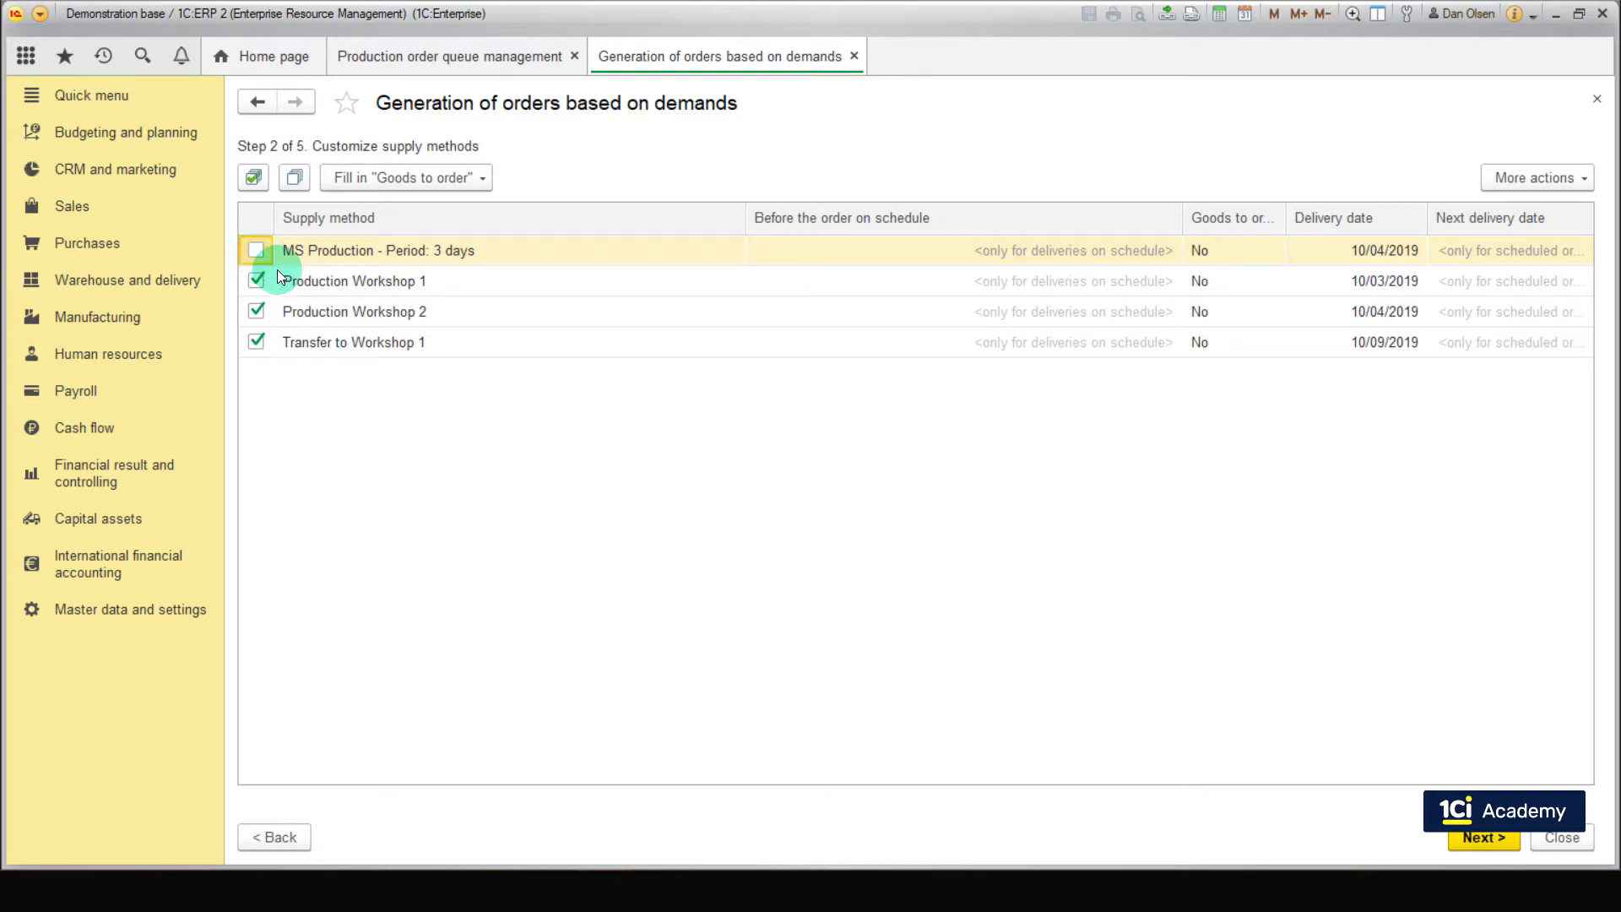
click(294, 284)
click(310, 310)
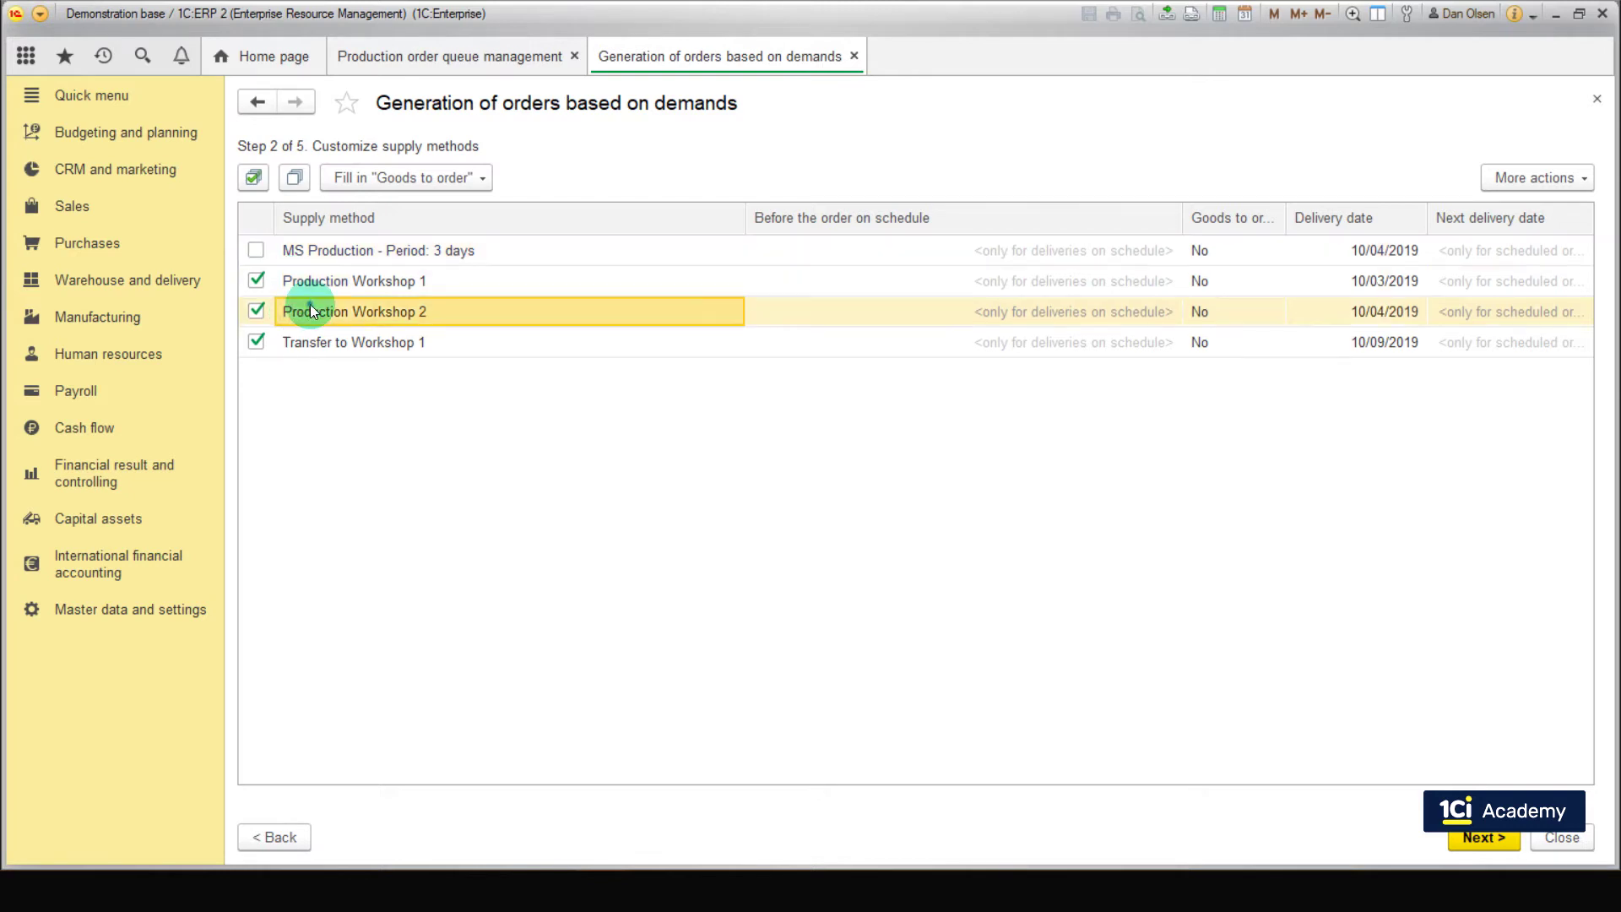
click(331, 346)
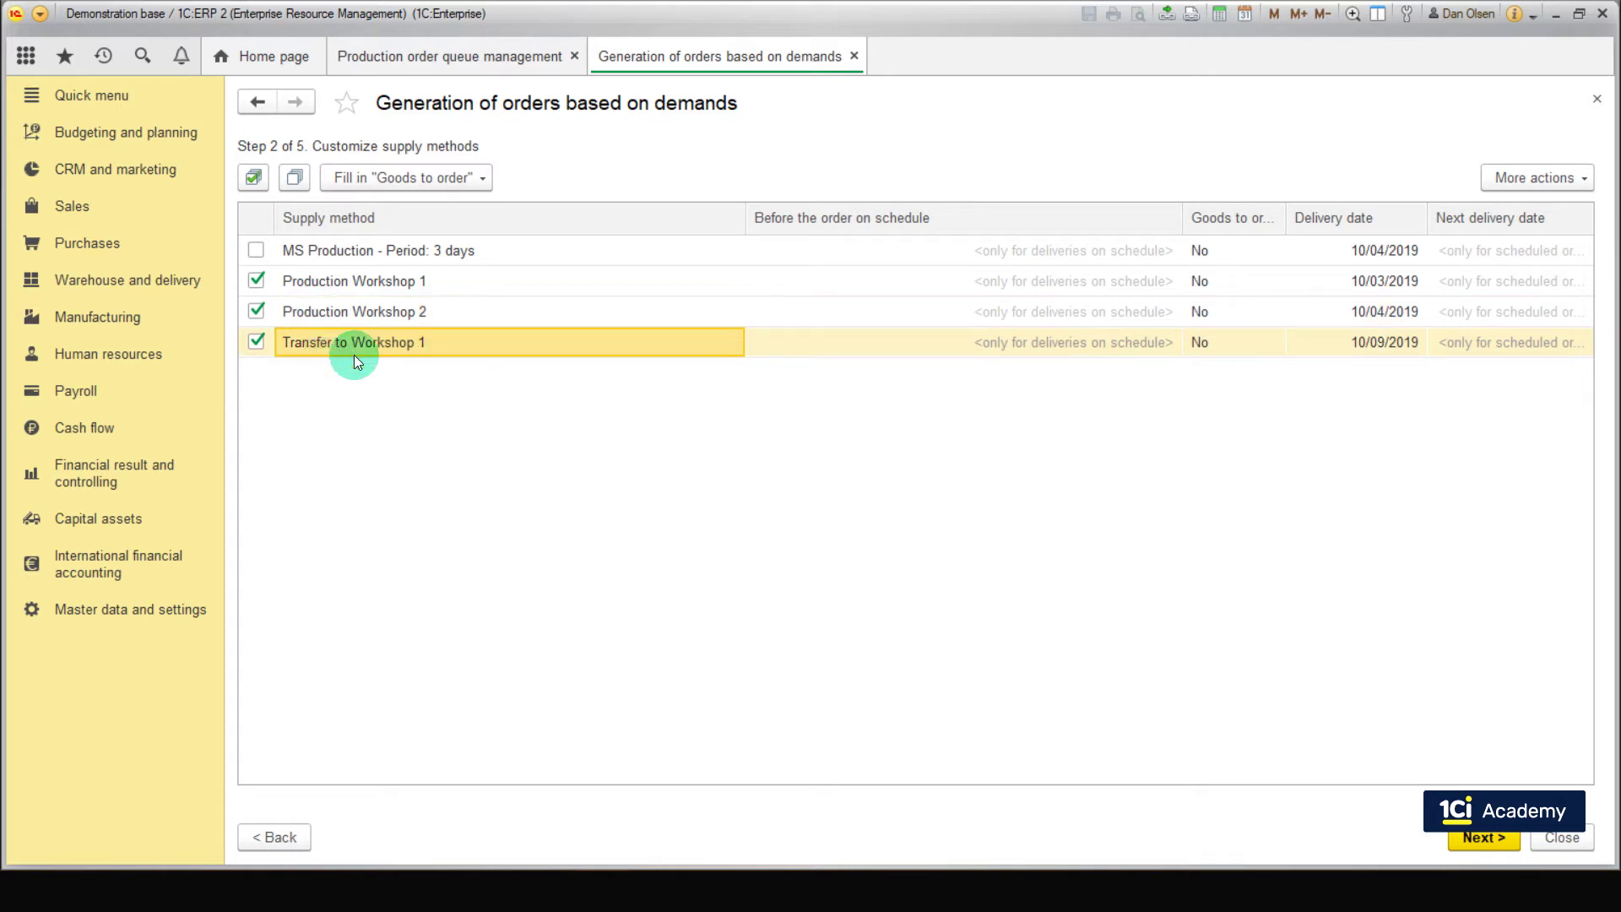
- Generate the proposed material and production orders for shipment, and close the order generation wizard
click(1476, 838)
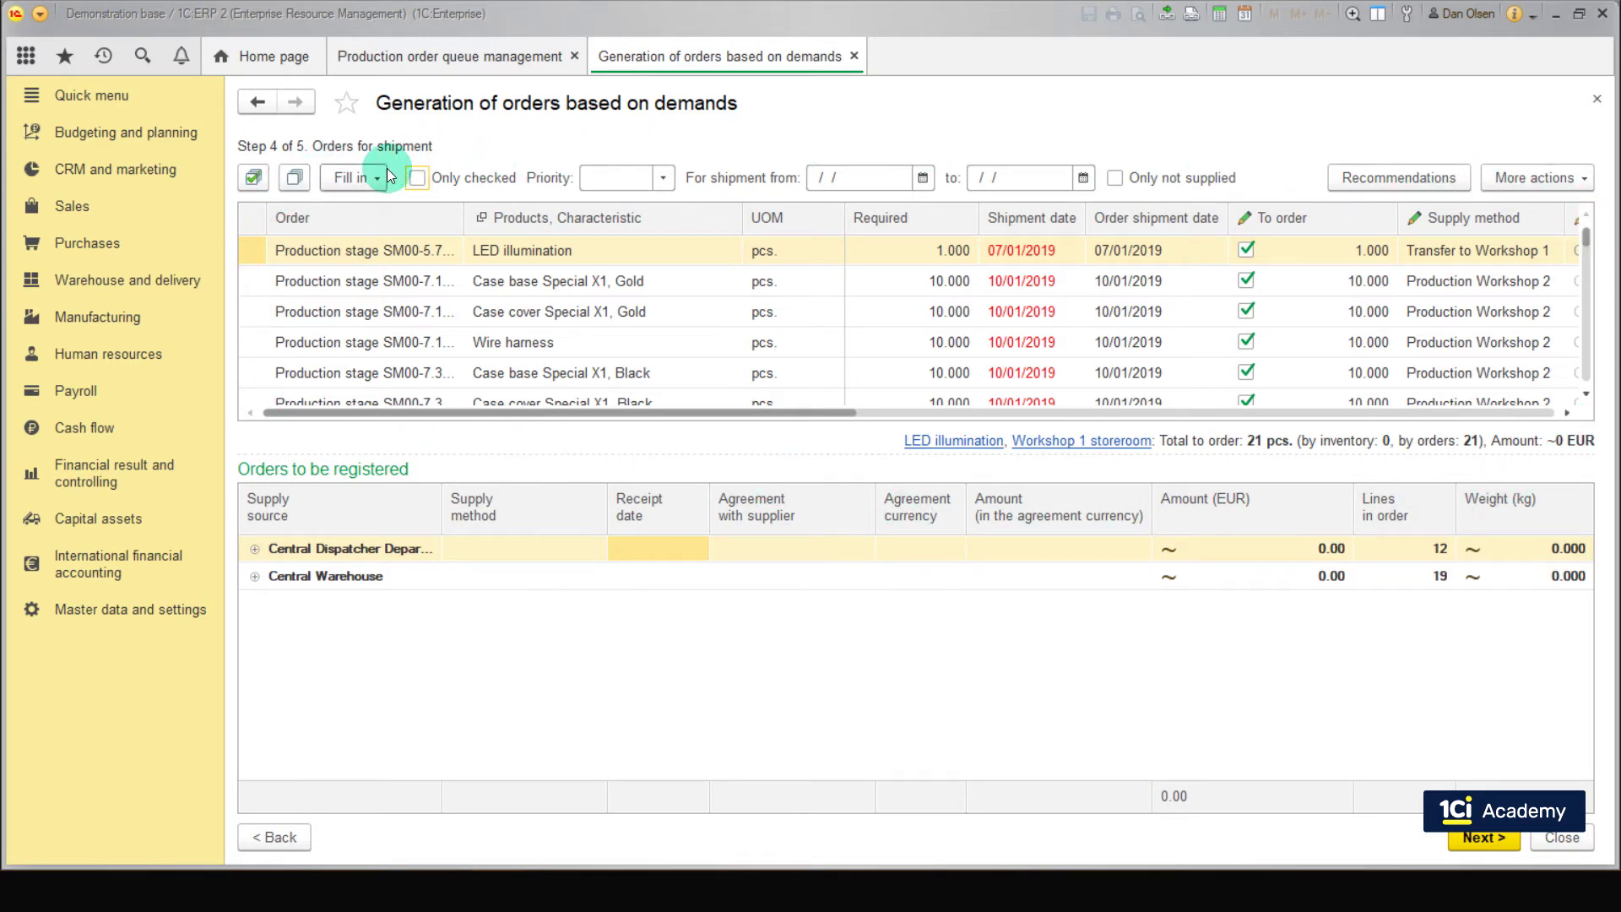
click(1483, 838)
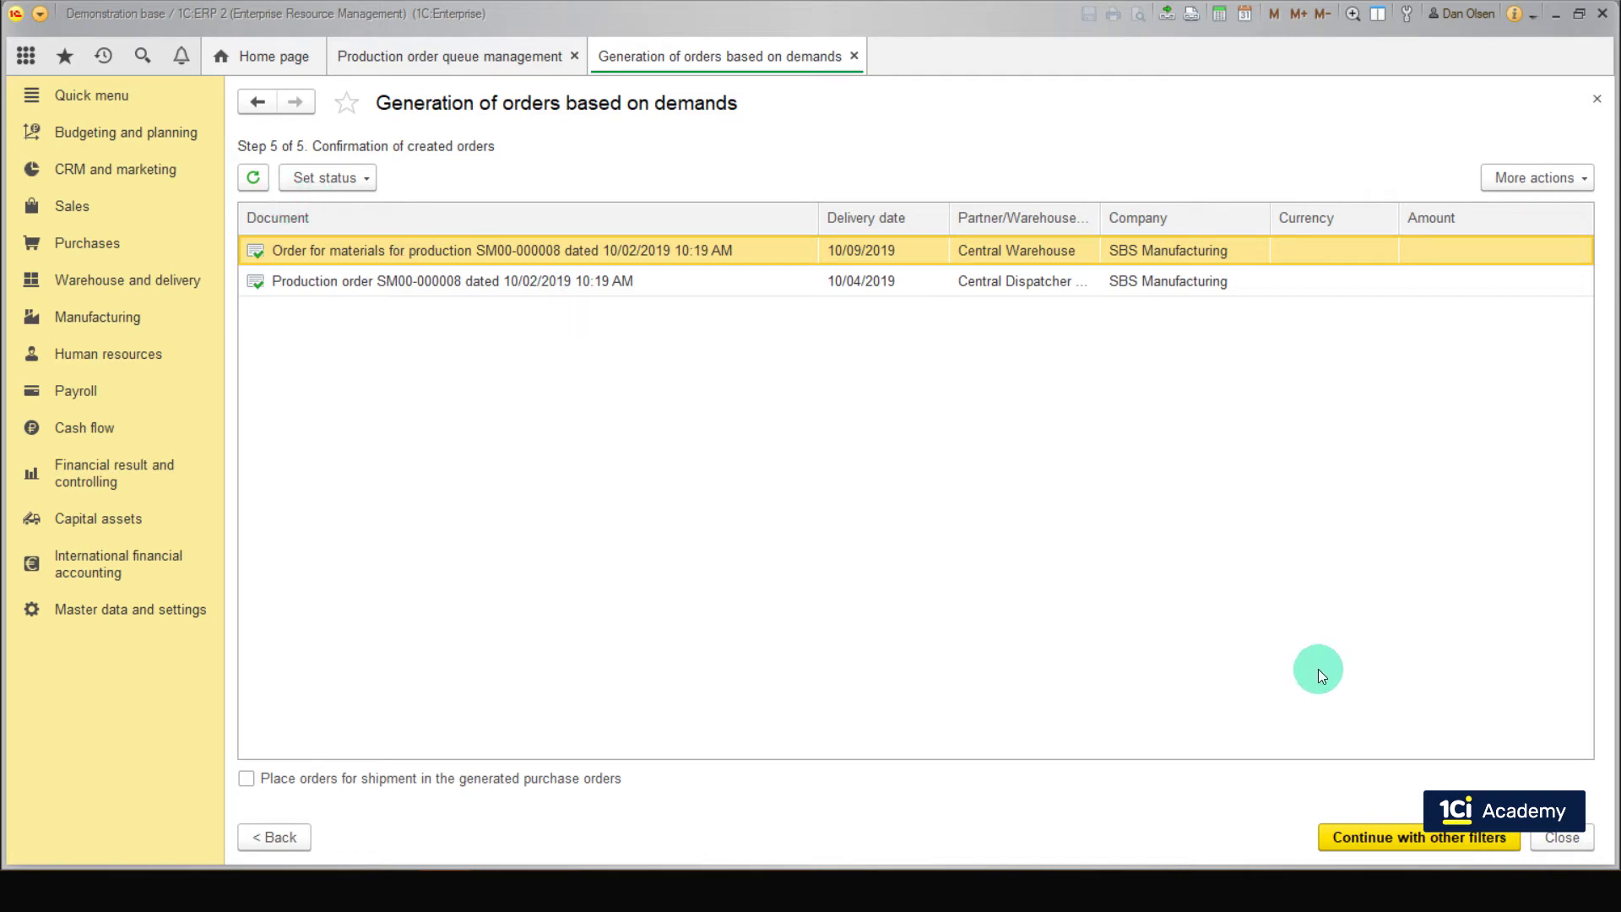
click(1562, 848)
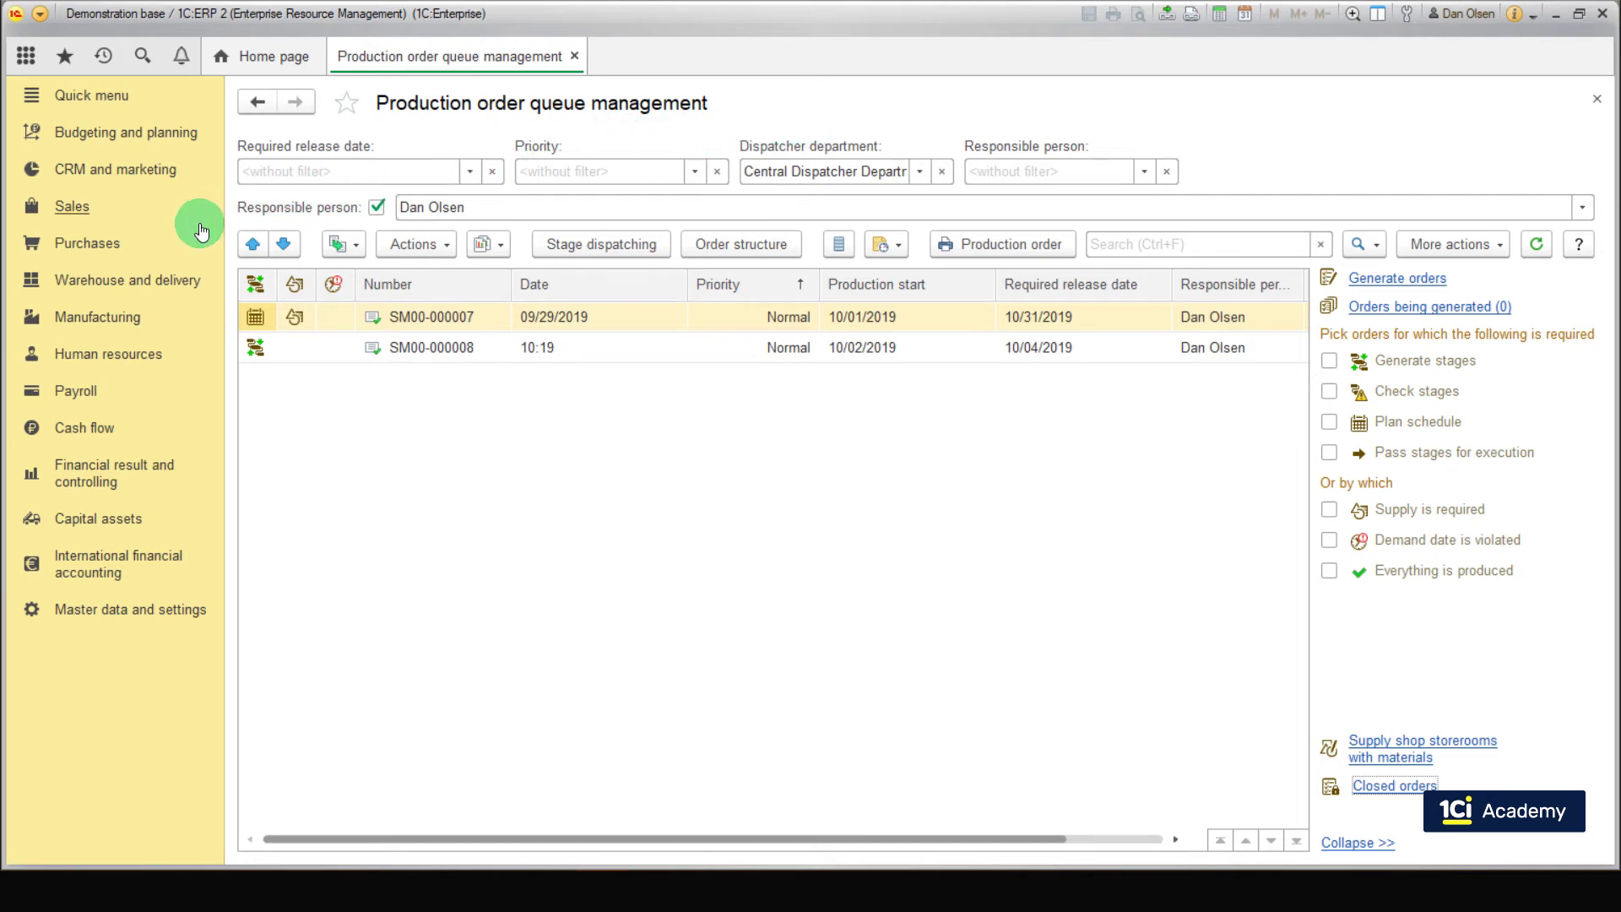
- Open the generation of orders based on demands for warehouse demand fulfillment
click(192, 280)
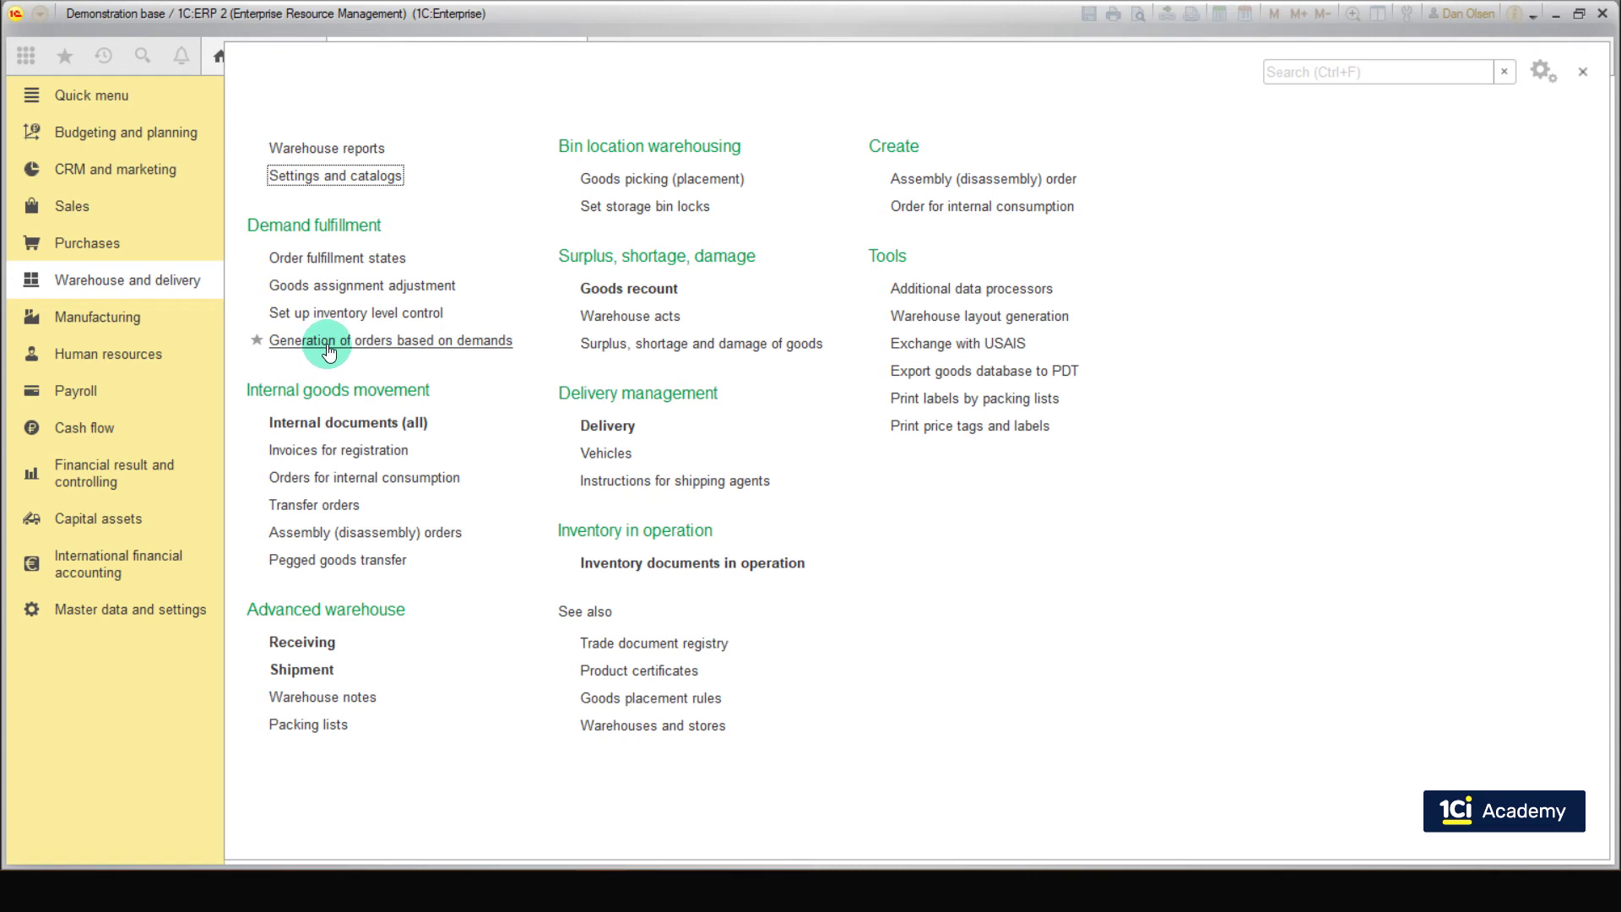
click(326, 342)
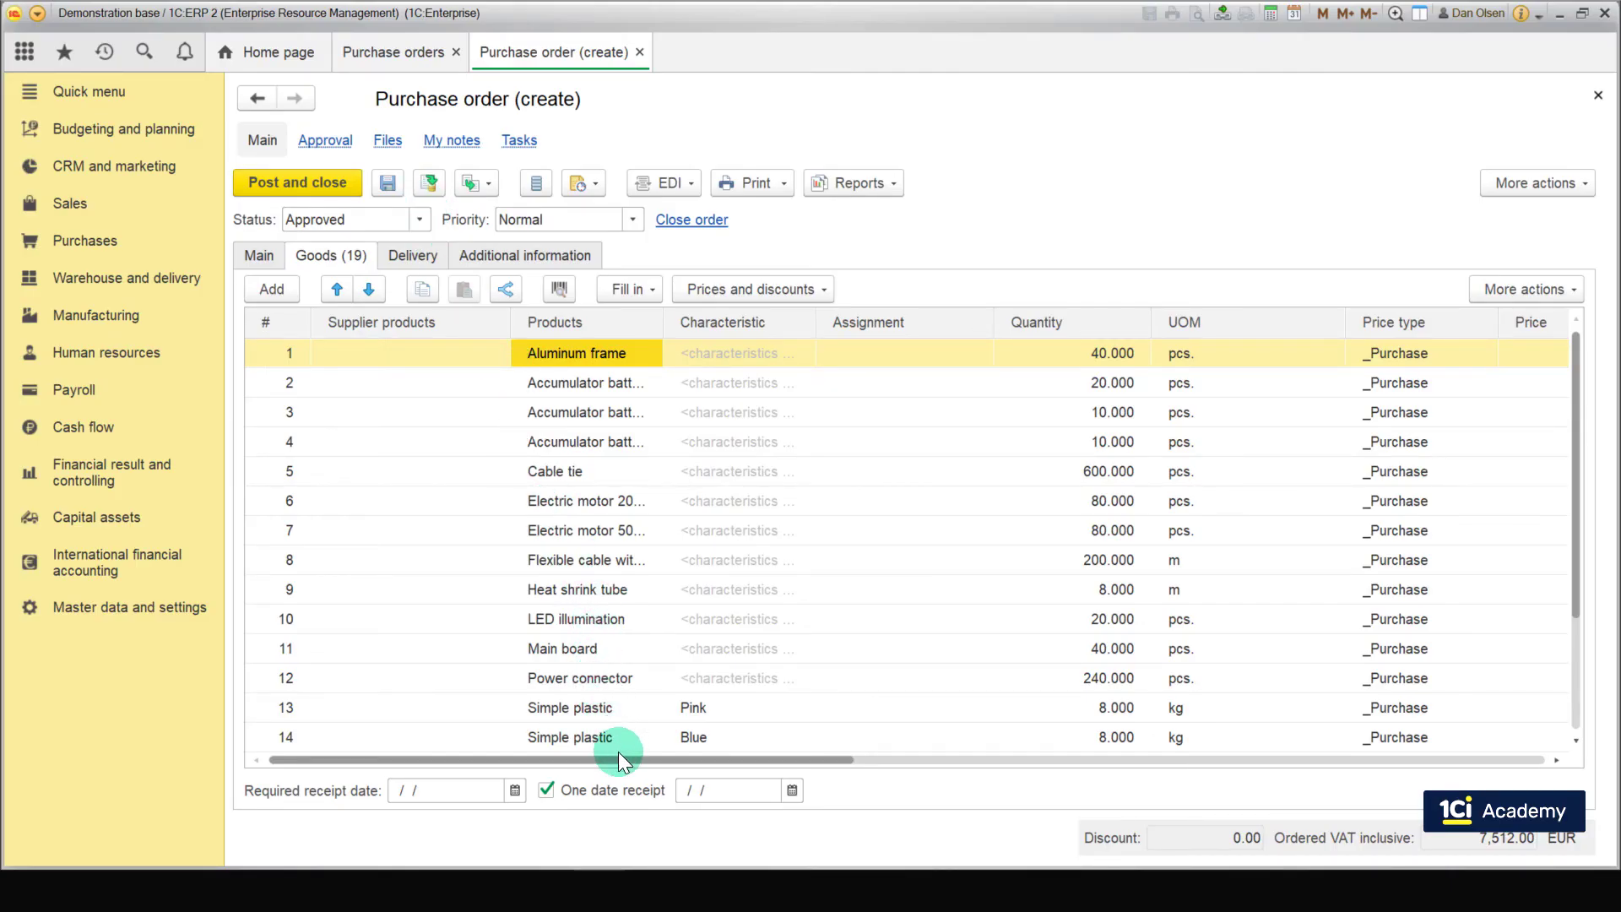
- Review the goods lines of the new purchase order, set its status to Confirmed and post it
drag(619, 758, 696, 777)
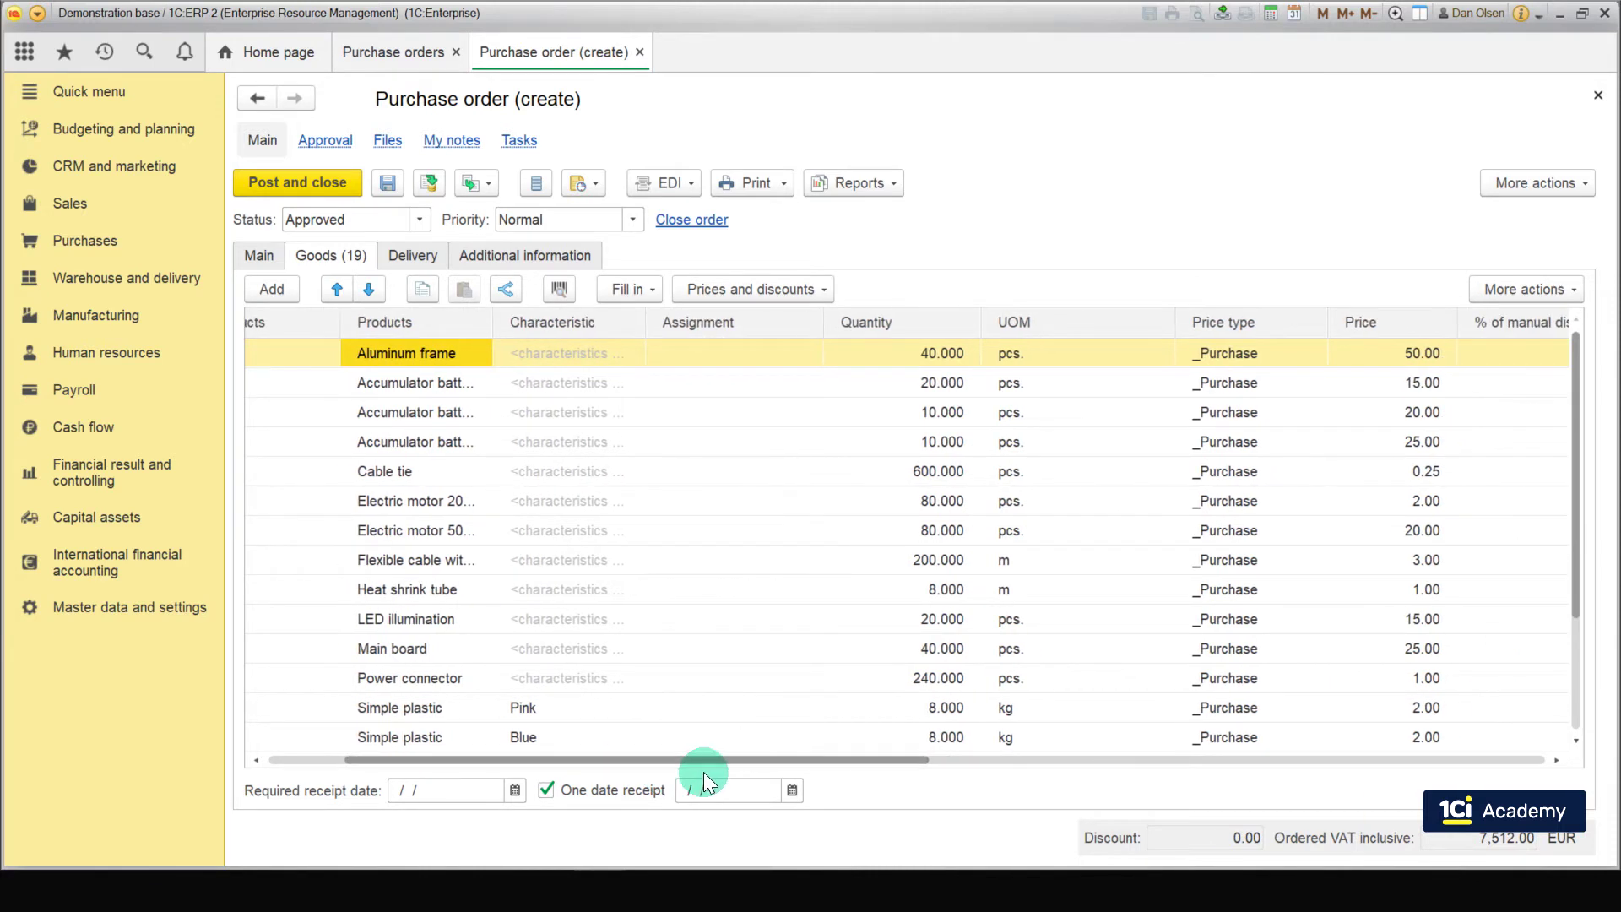
mouse_move(1575, 571)
mouse_down()
mouse_move(1581, 697)
mouse_move(1575, 540)
mouse_up()
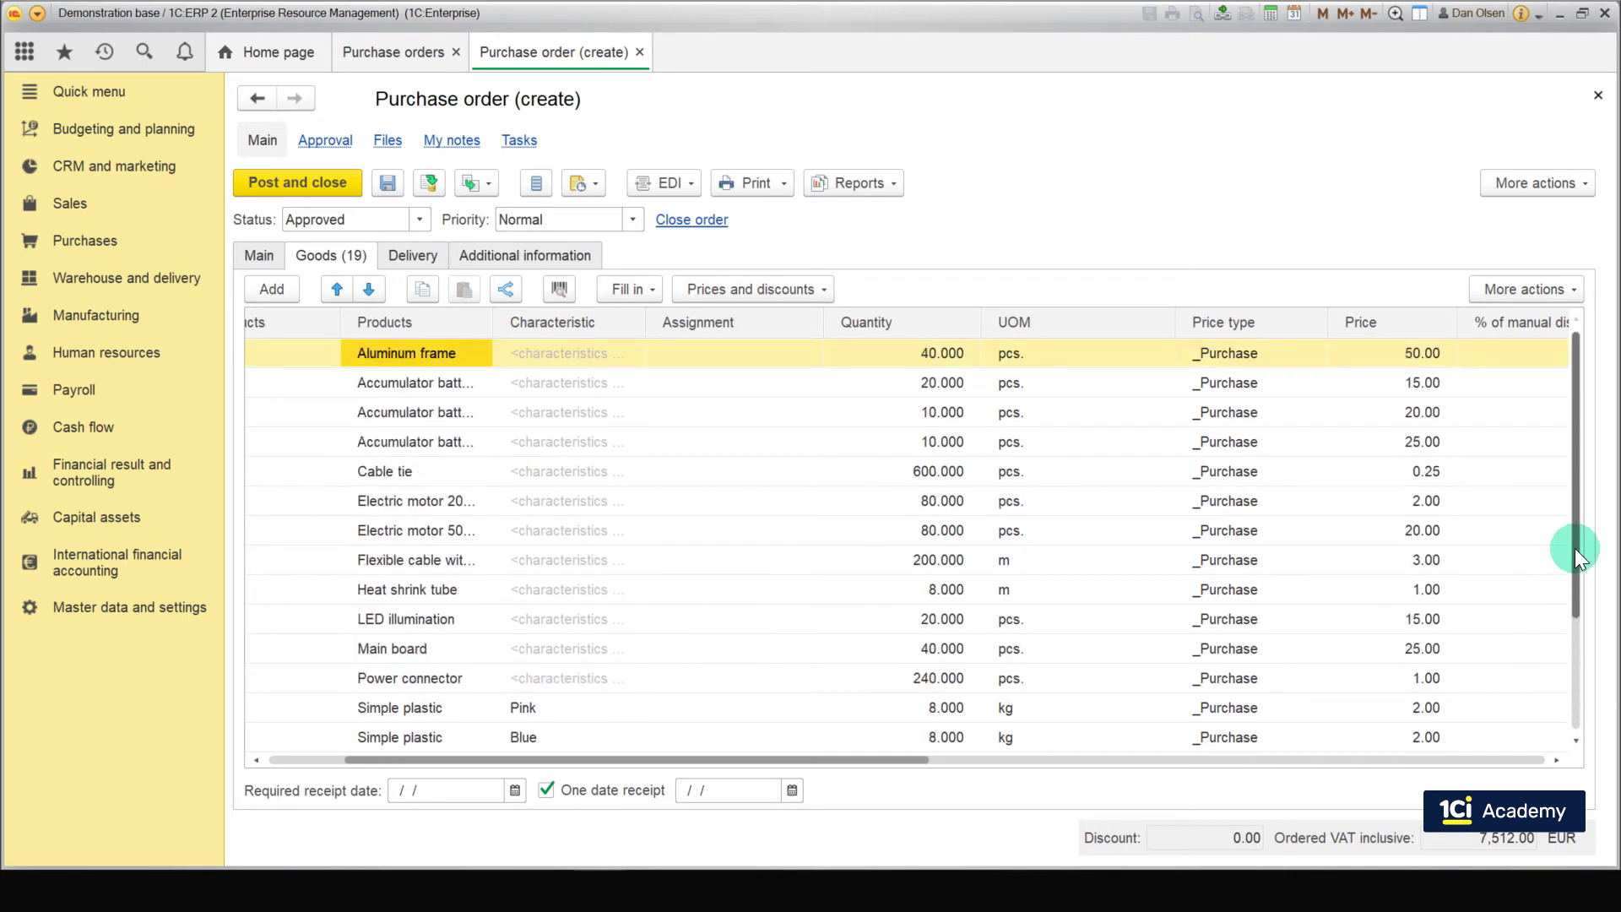
drag(894, 760, 800, 763)
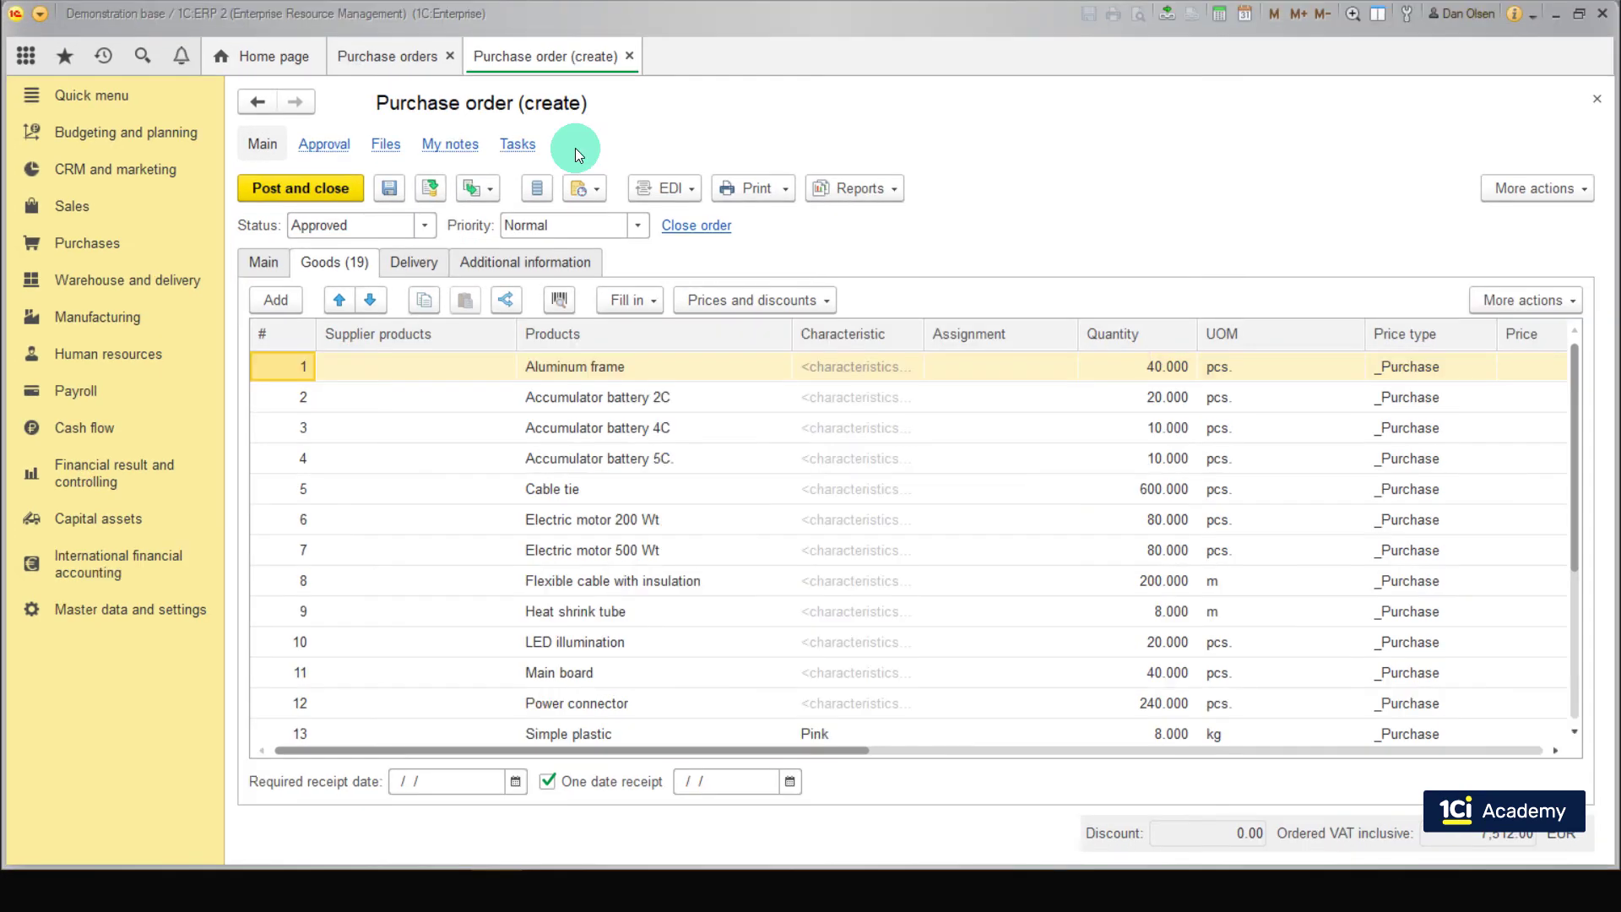
click(432, 225)
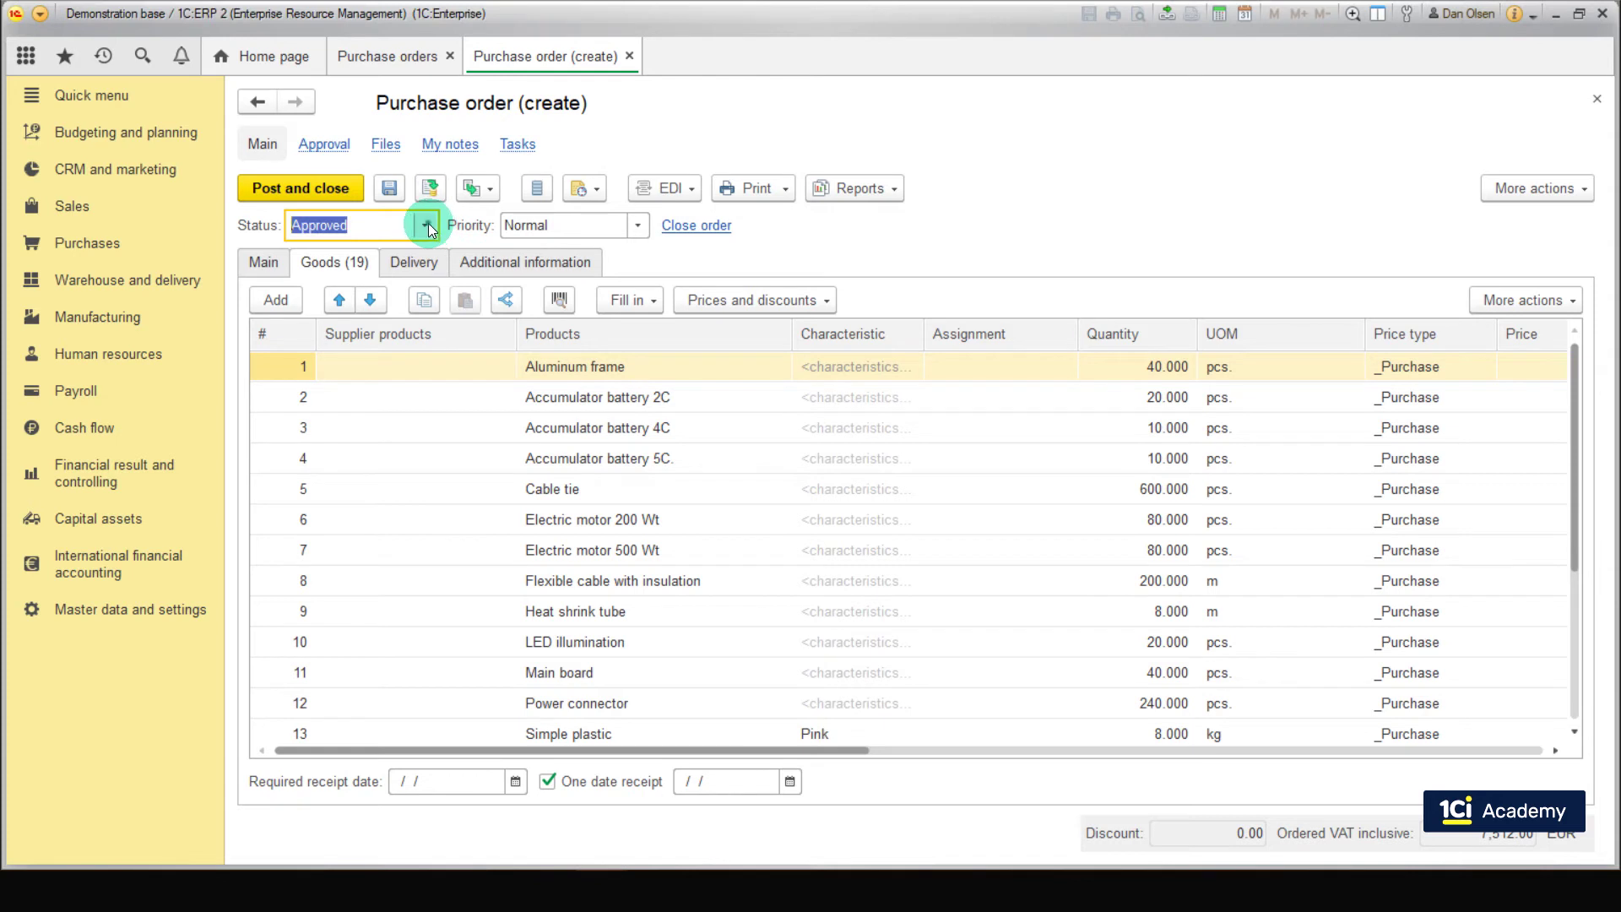
click(428, 223)
click(406, 317)
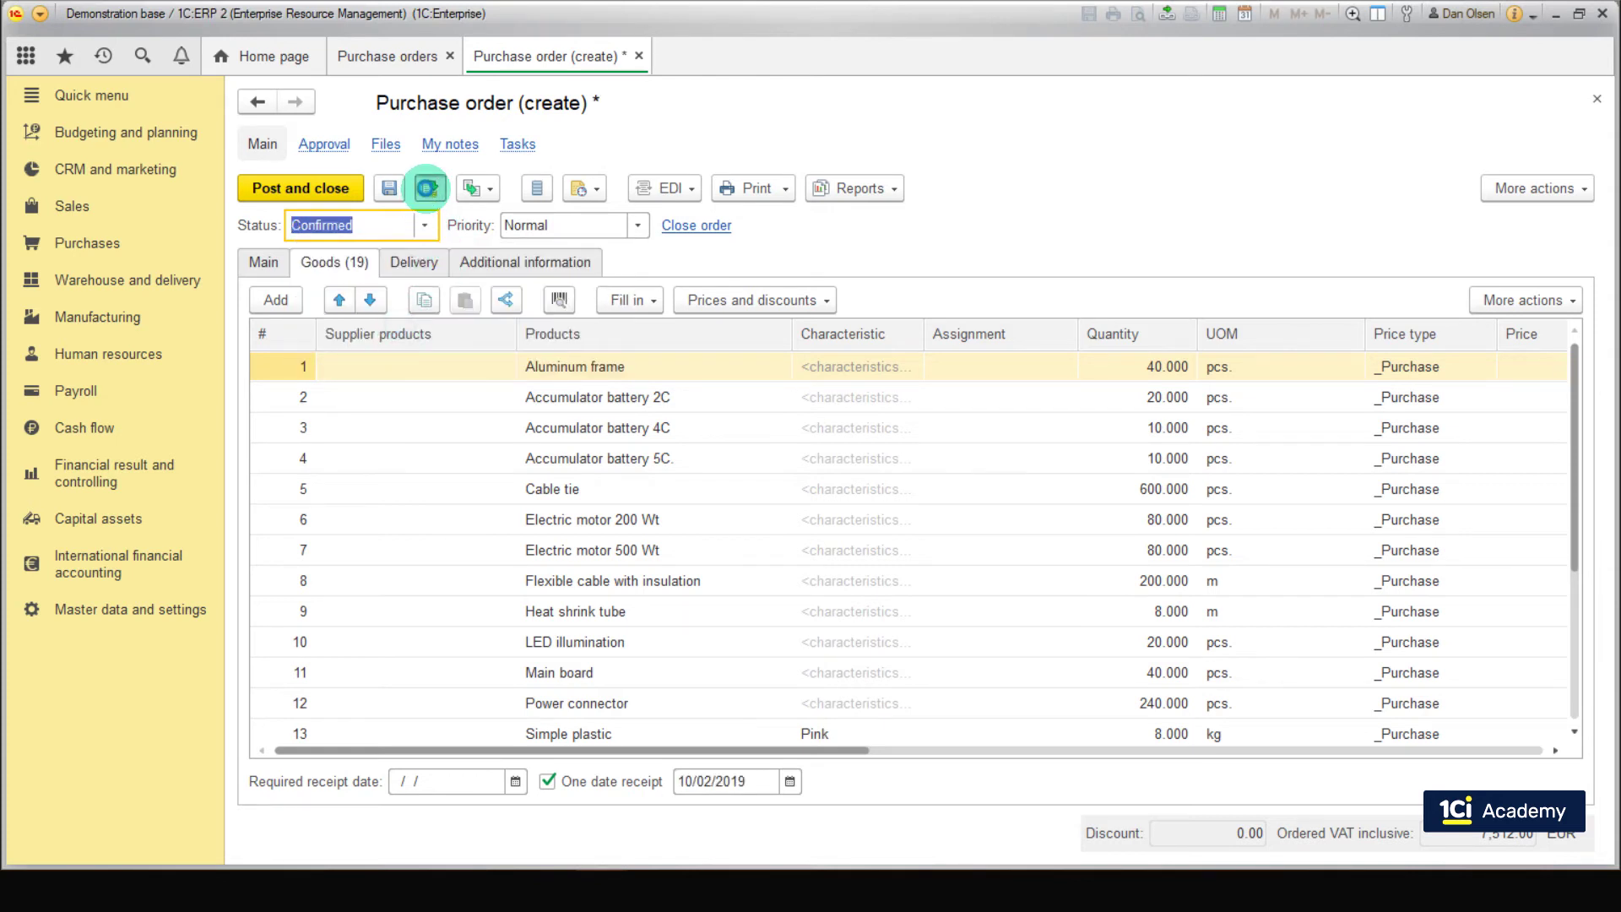
click(428, 187)
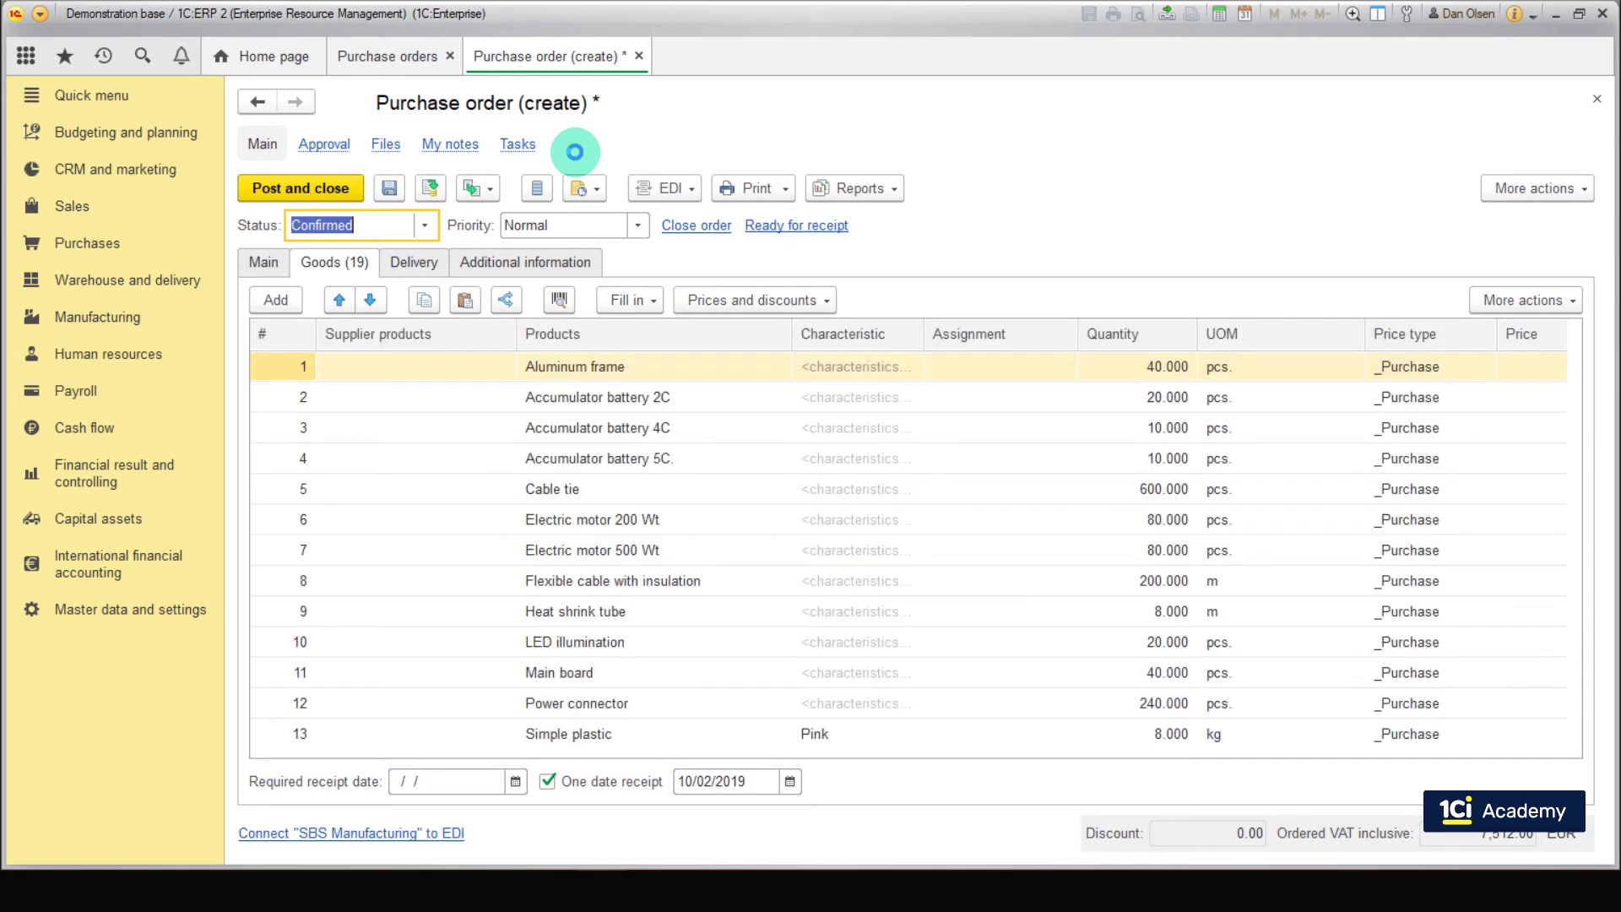
- Create a Purchase of goods and services document based on the purchase order, and post and close it
click(490, 195)
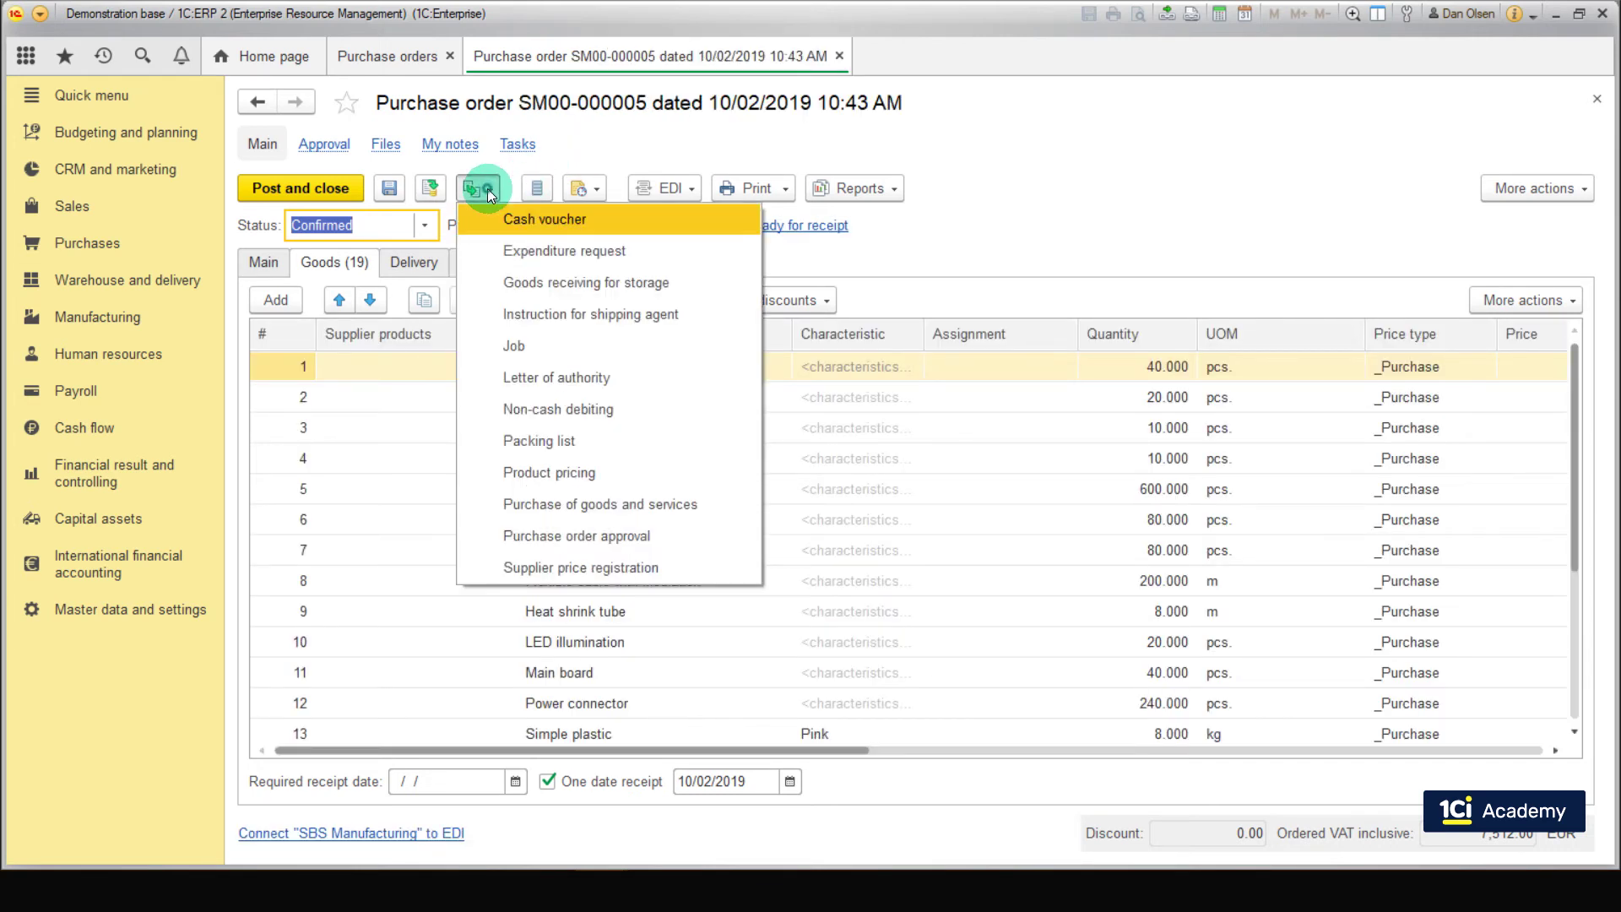
click(657, 504)
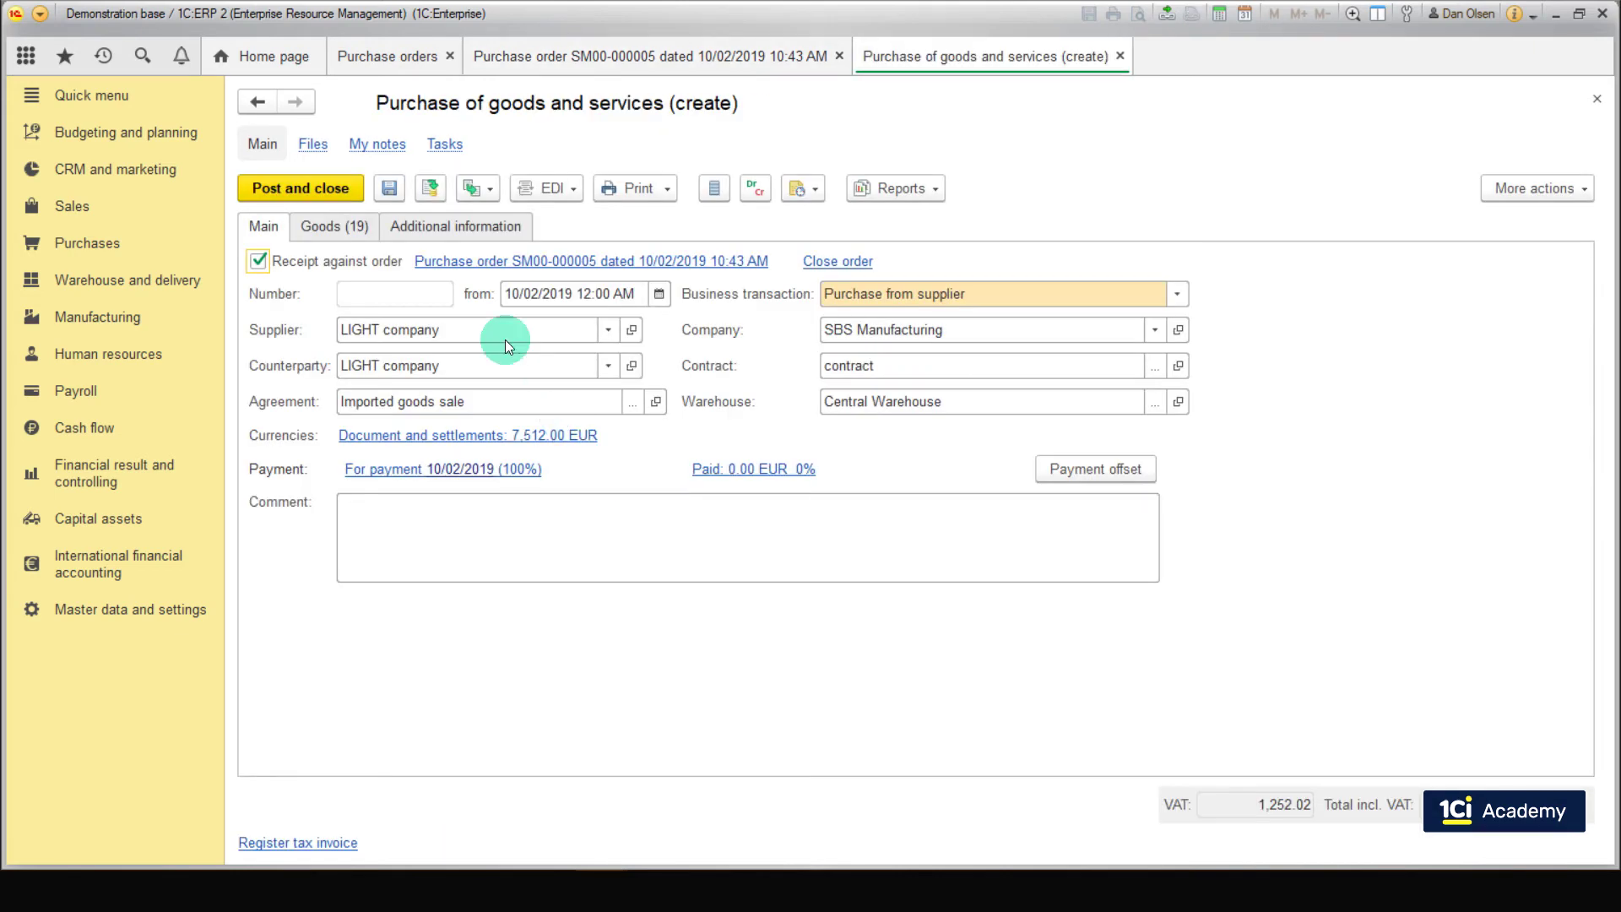
click(348, 195)
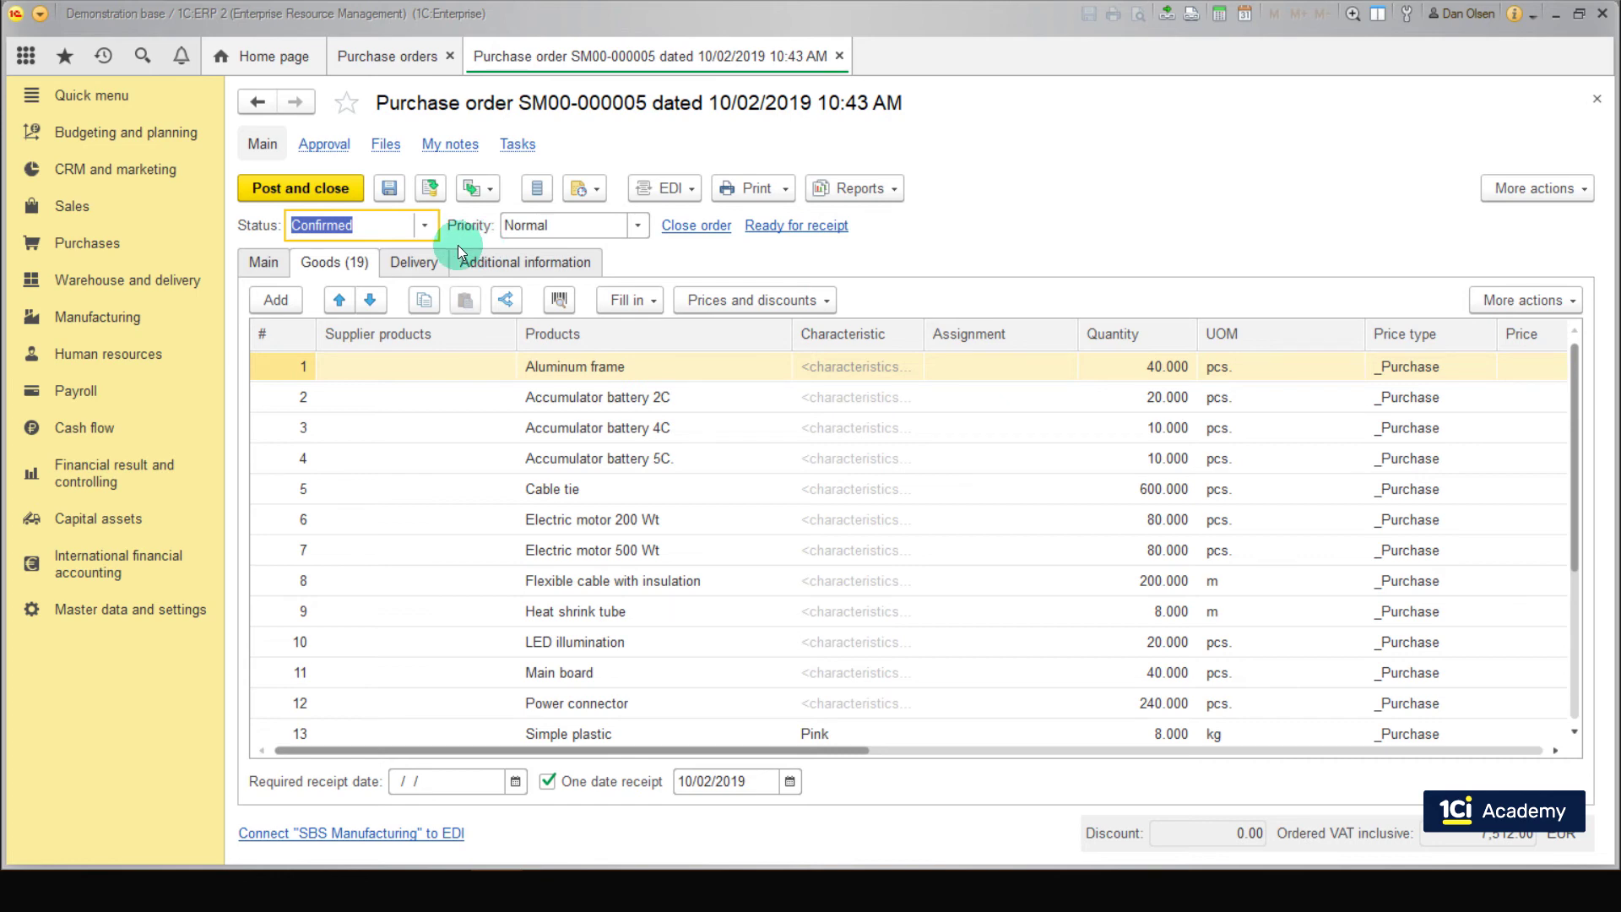
- Open the SBS Manufacturing order for materials for production for the Workshop 1 storeroom, dated 10/02/2019 10:58 AM
click(115, 316)
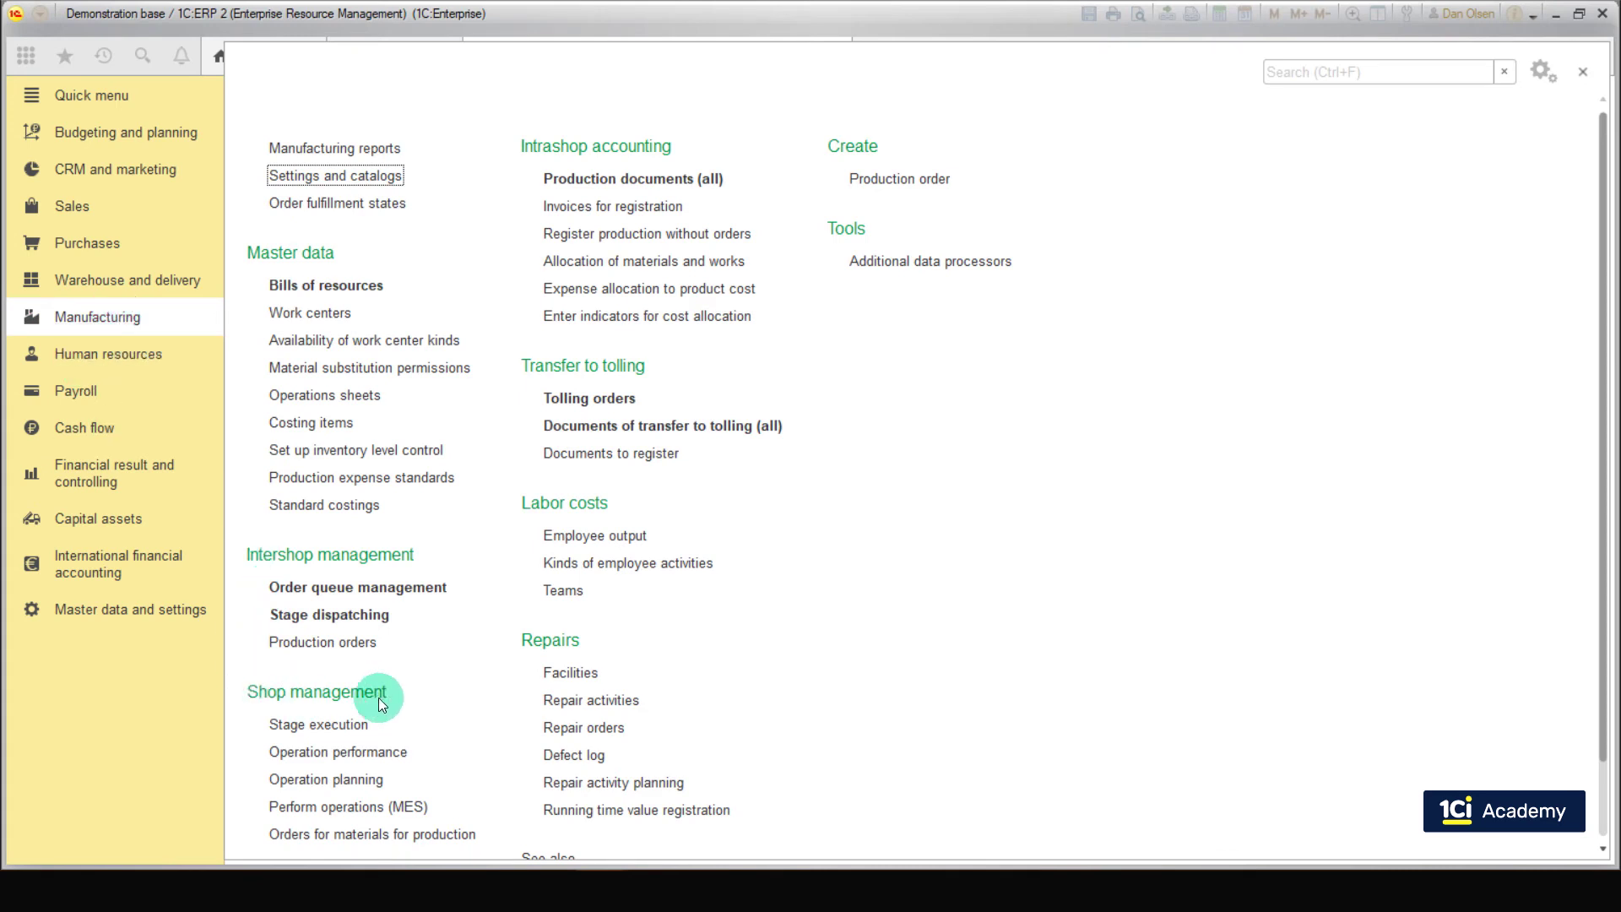
click(353, 835)
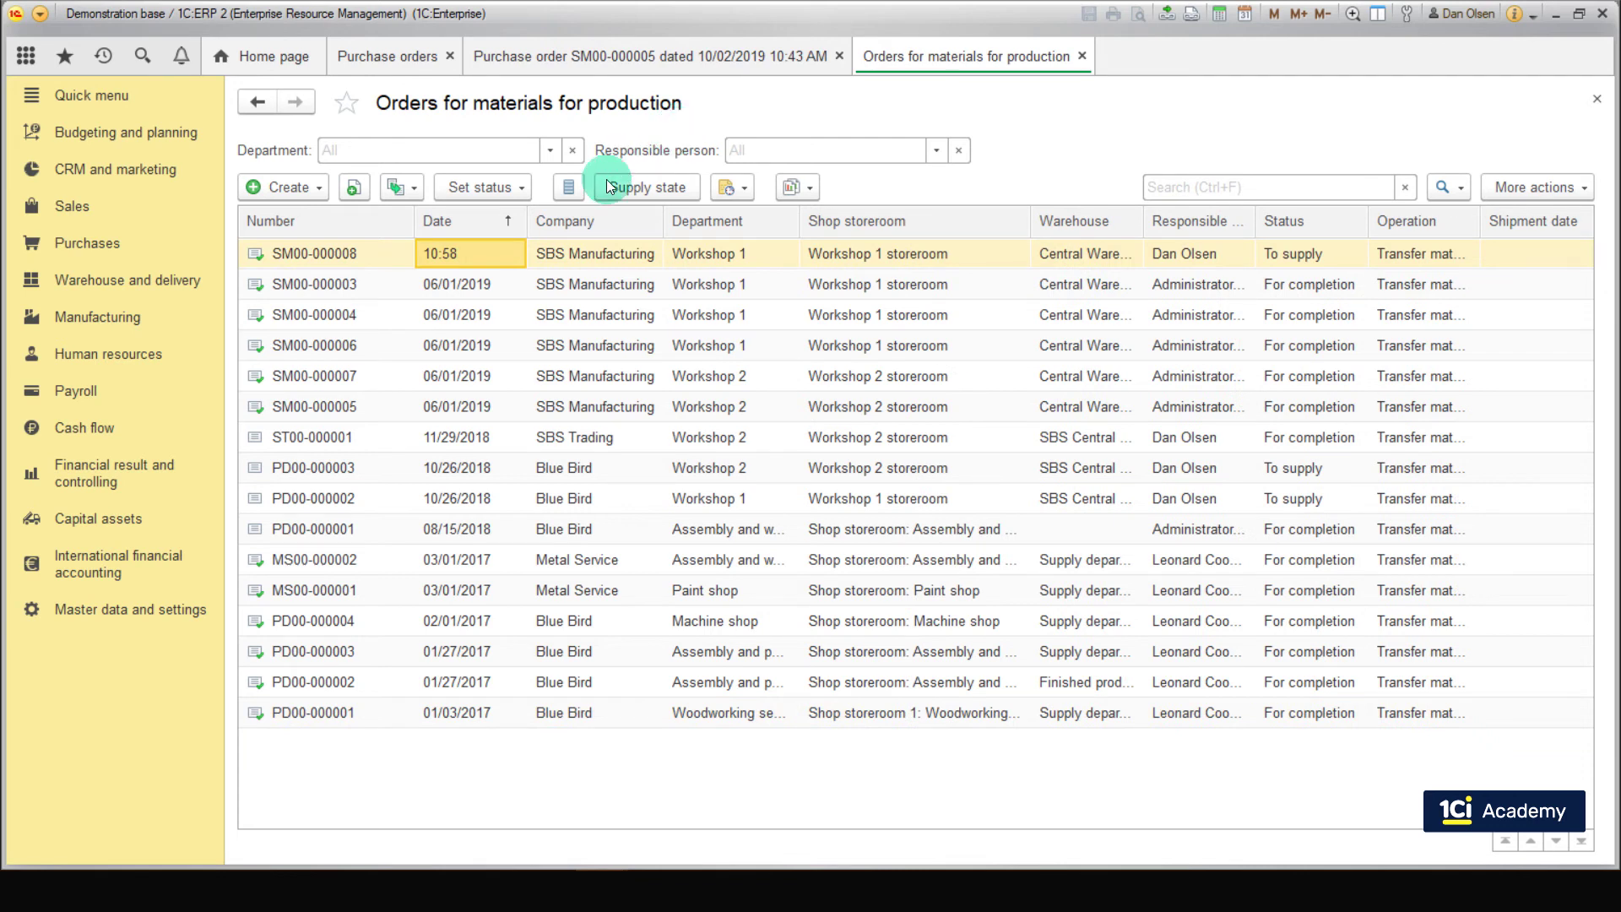
click(637, 256)
click(836, 256)
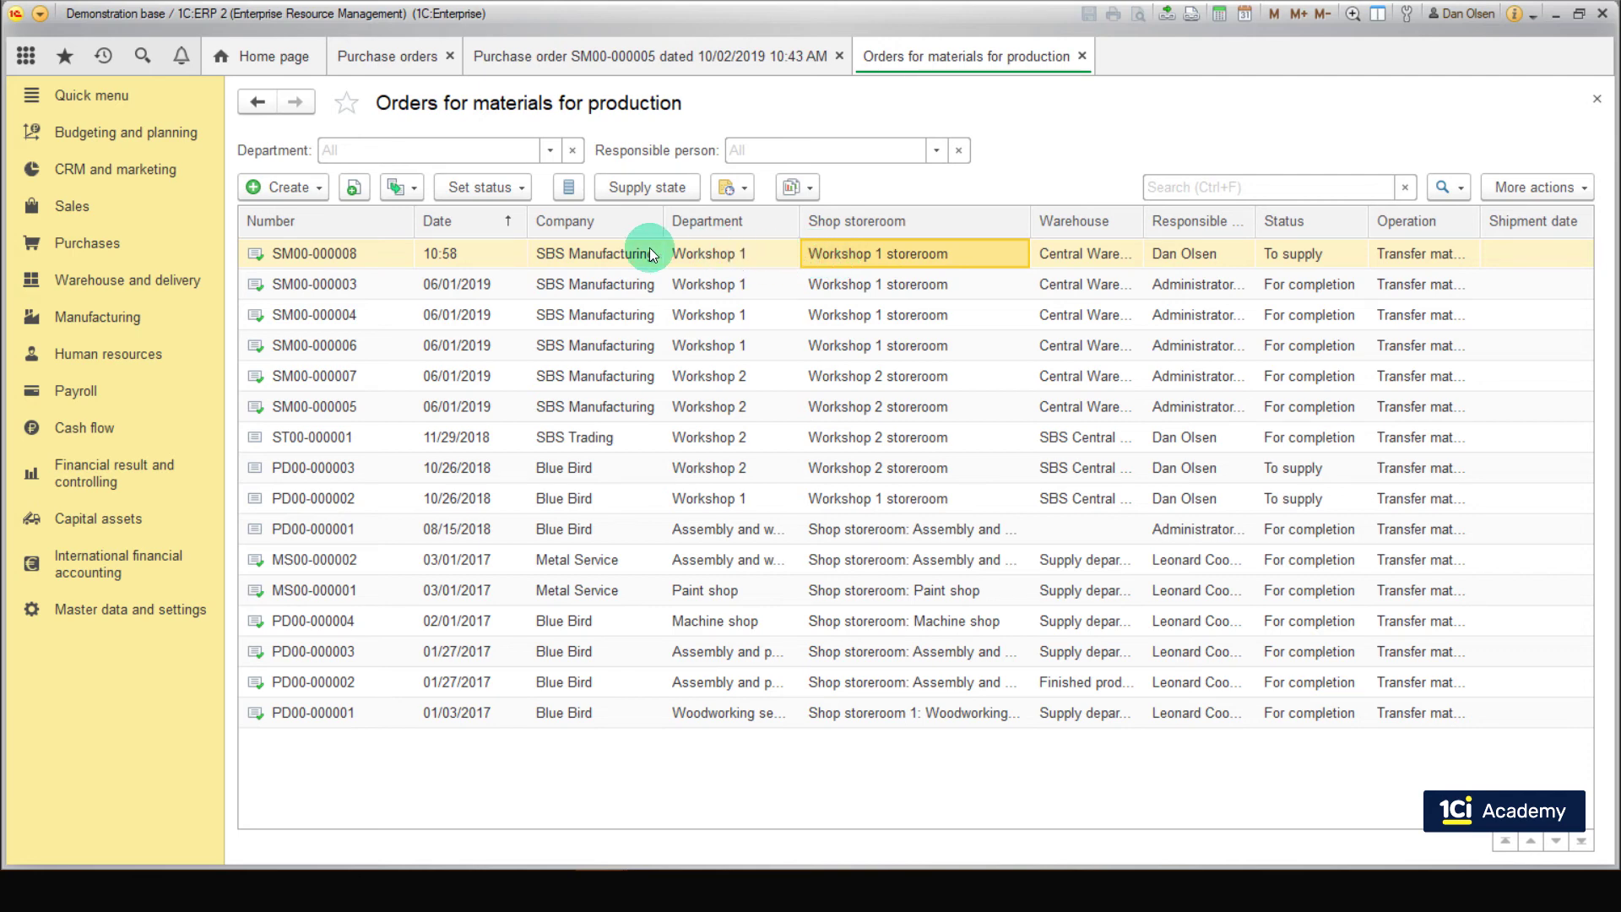
double_click(488, 256)
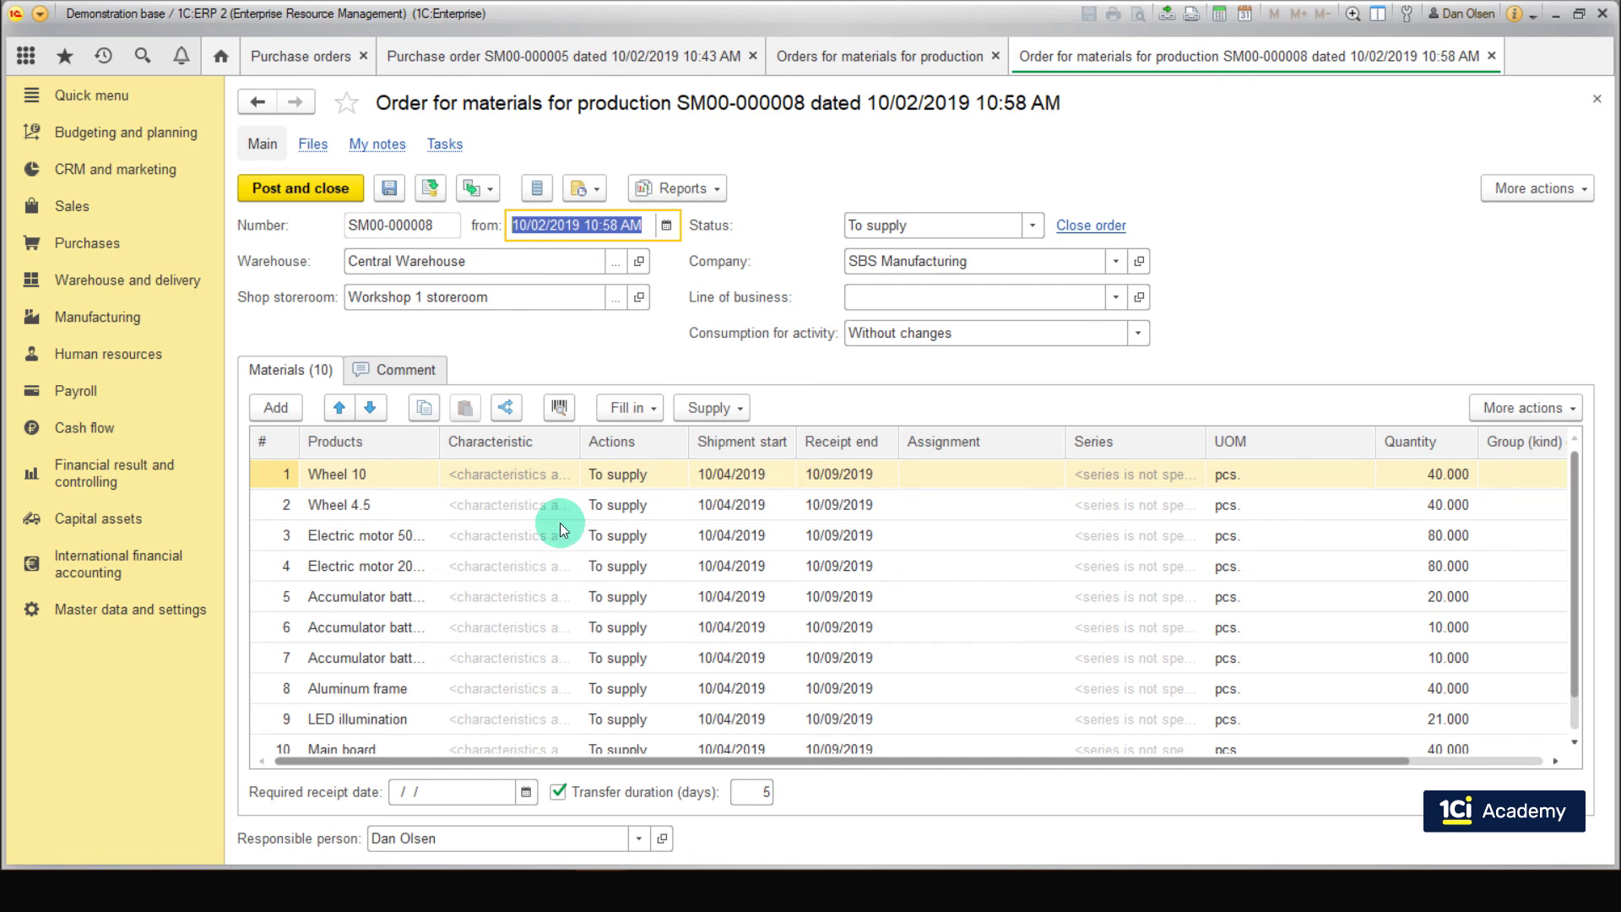
- Fill in supply for all material lines with the Ship (on pegging basis if needed) and To supply options
click(524, 473)
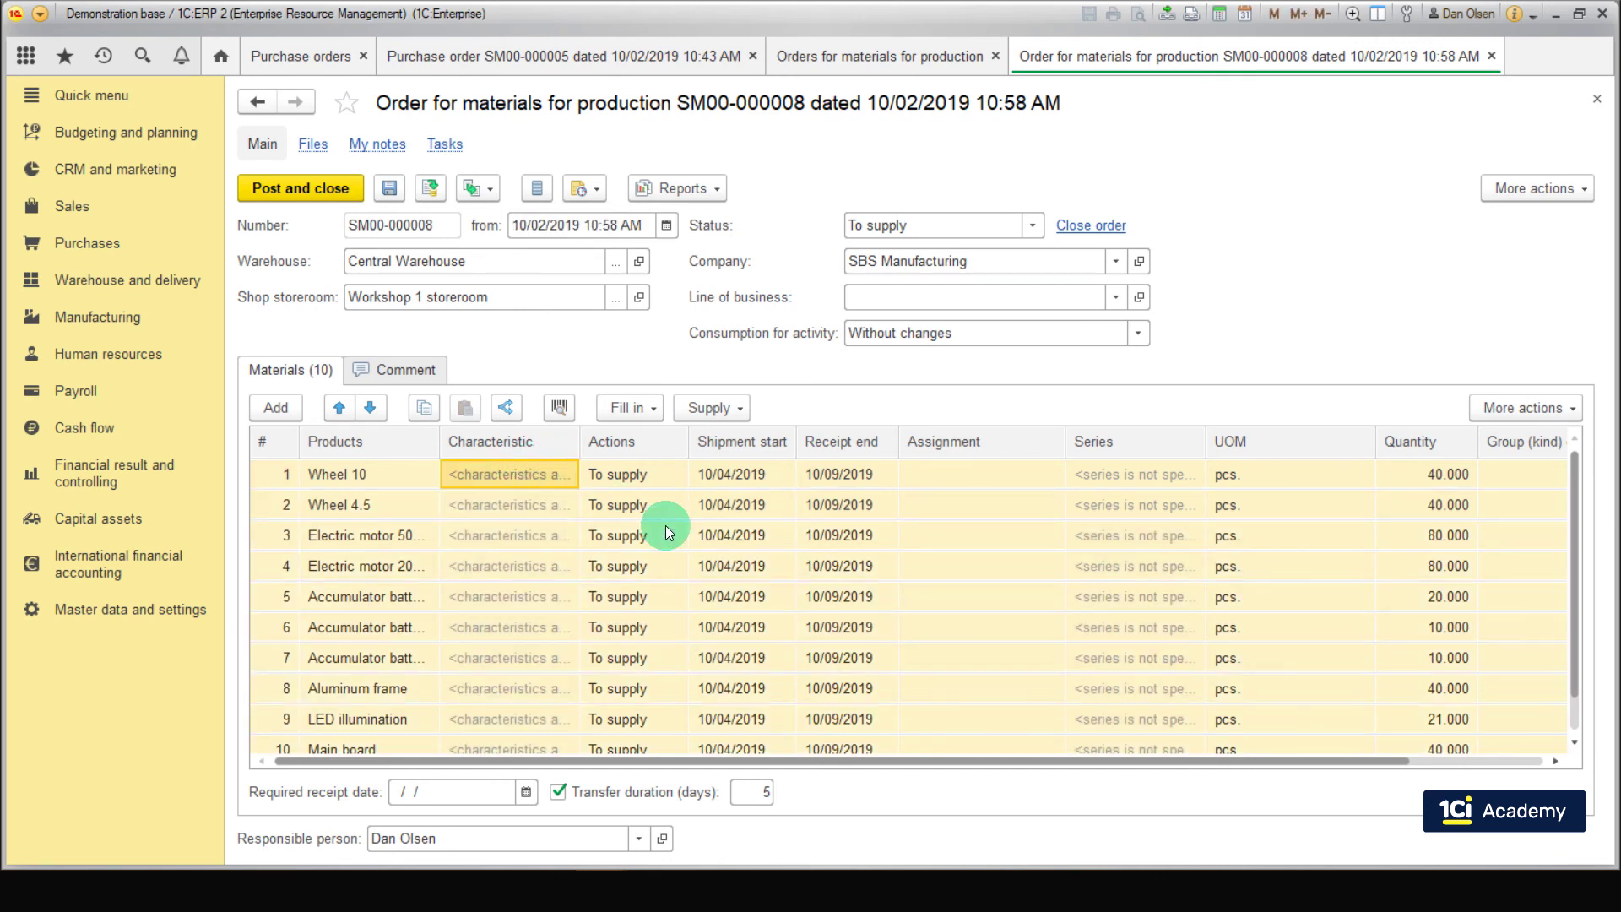
click(709, 409)
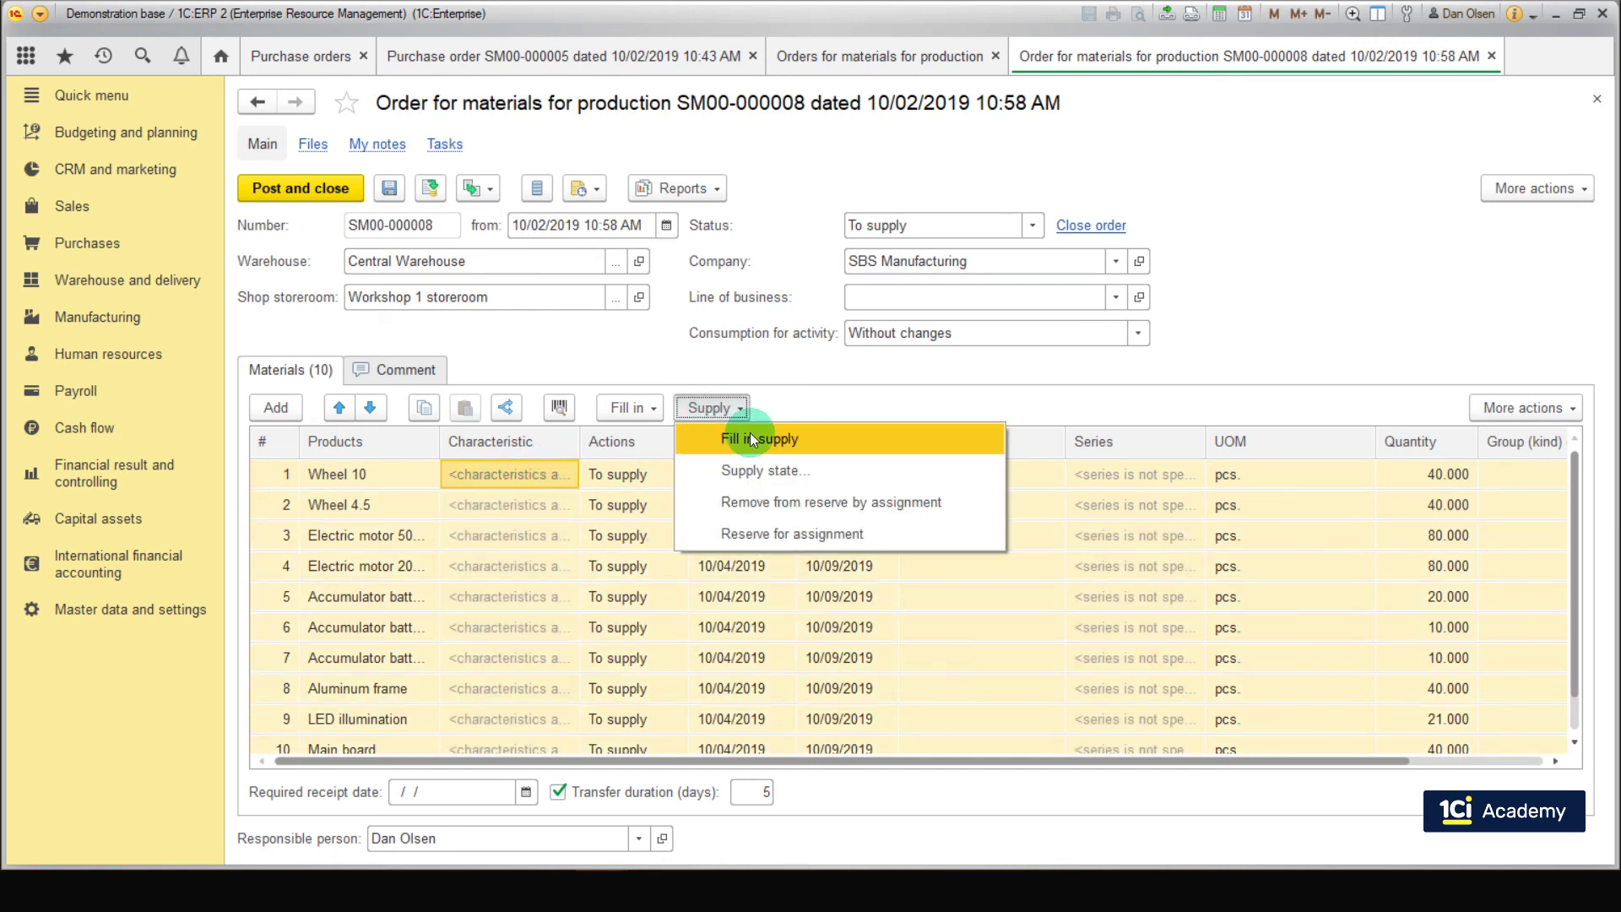
click(752, 437)
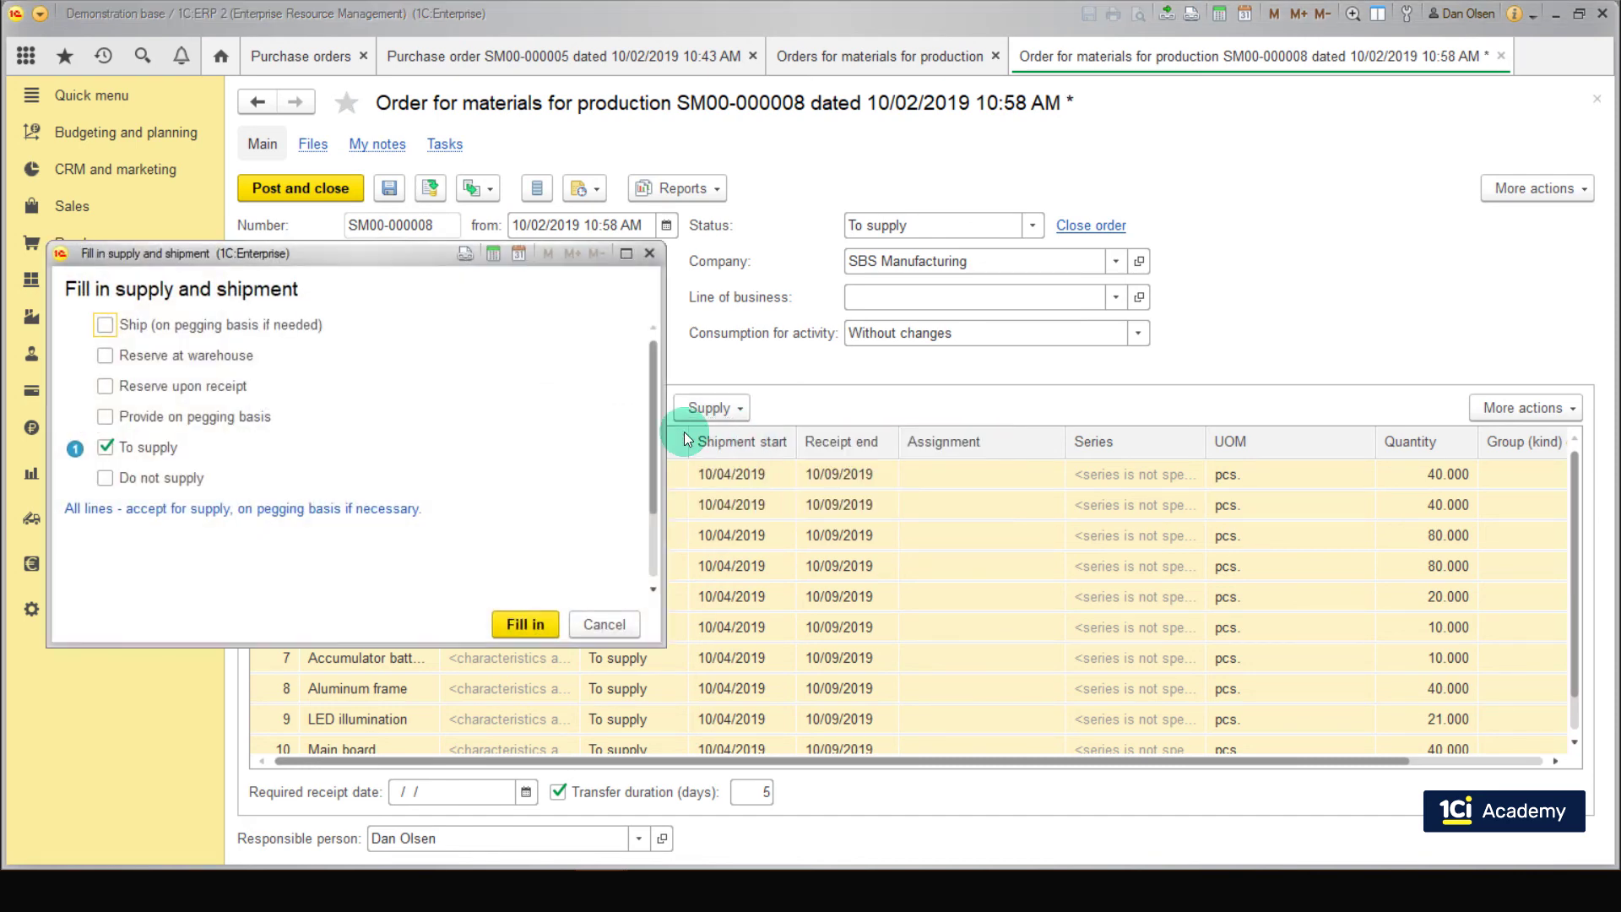
click(105, 324)
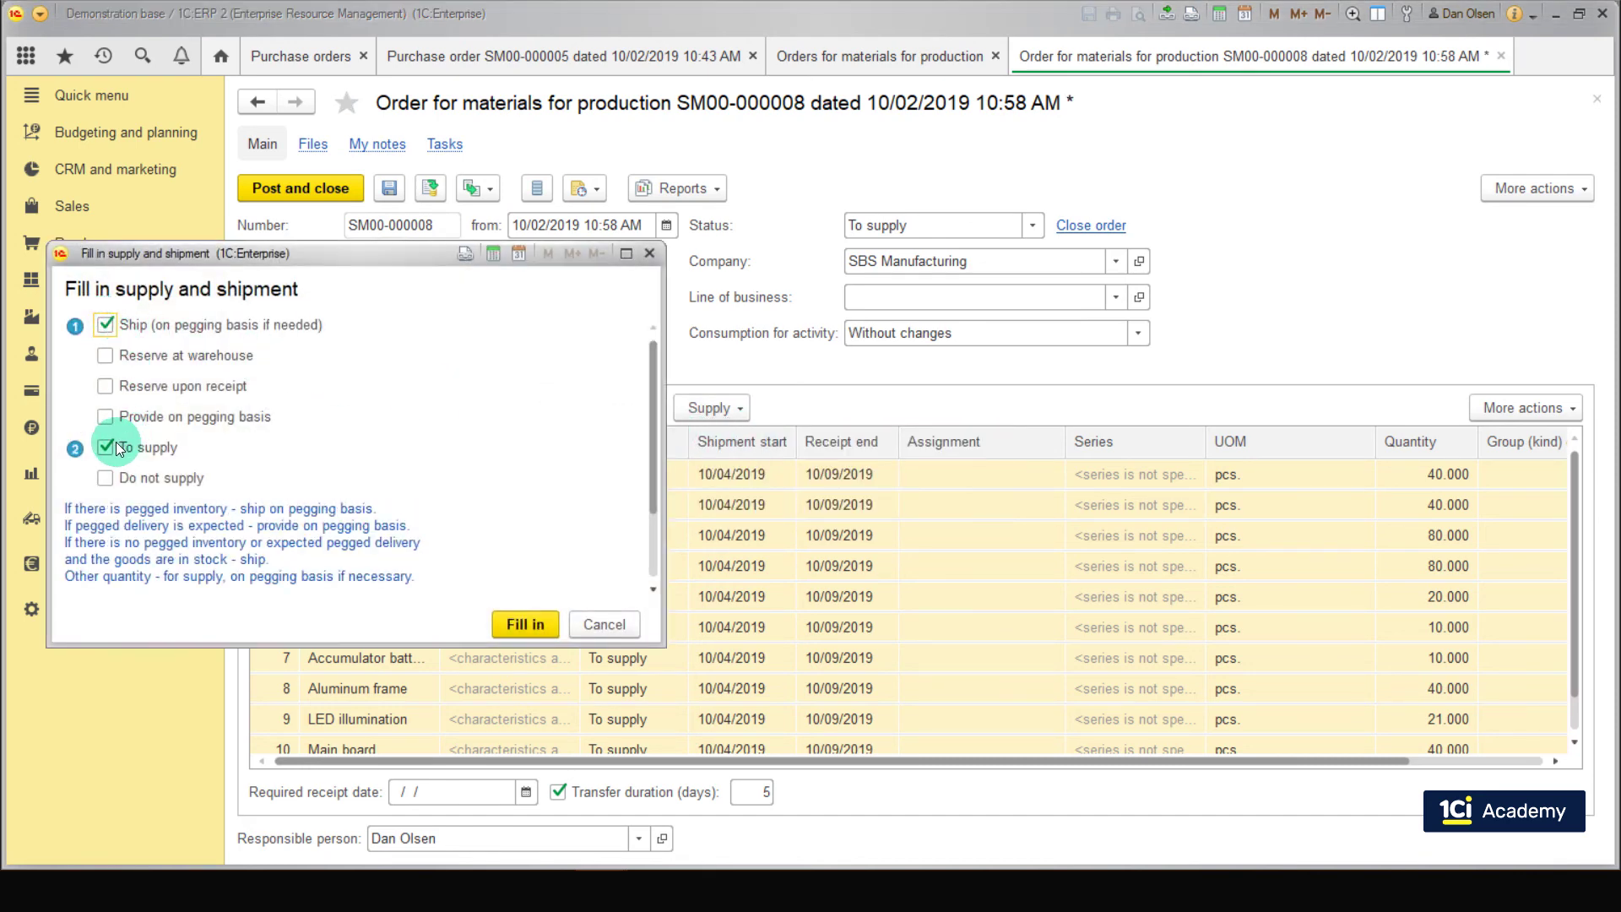
click(520, 626)
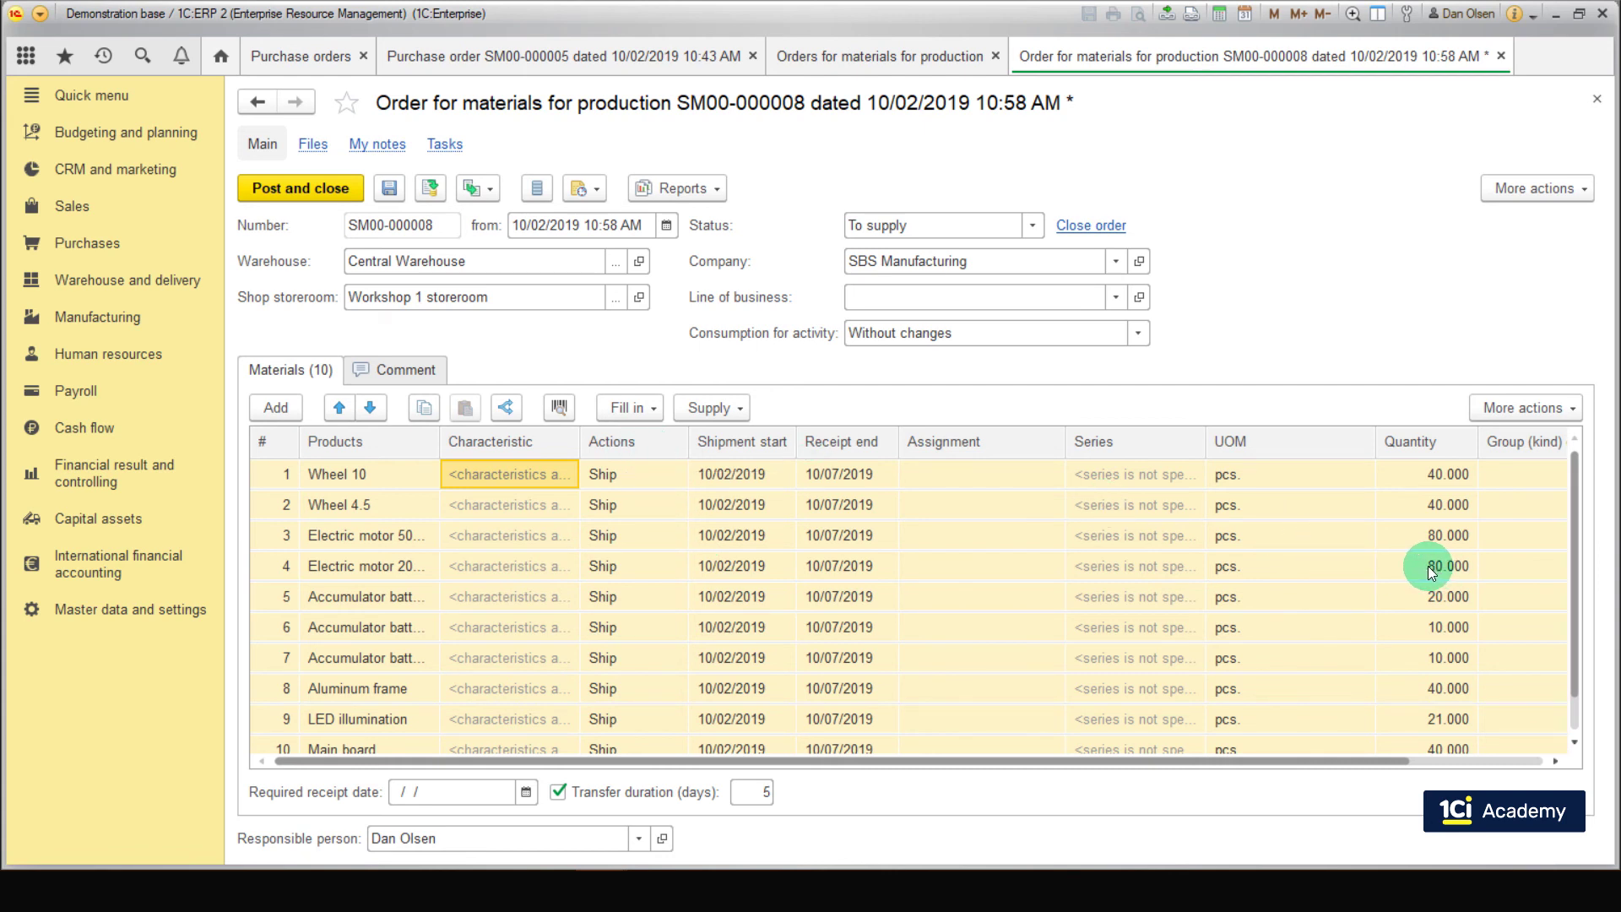
- Set the status of the order for materials to For completion, and post and close it
click(645, 481)
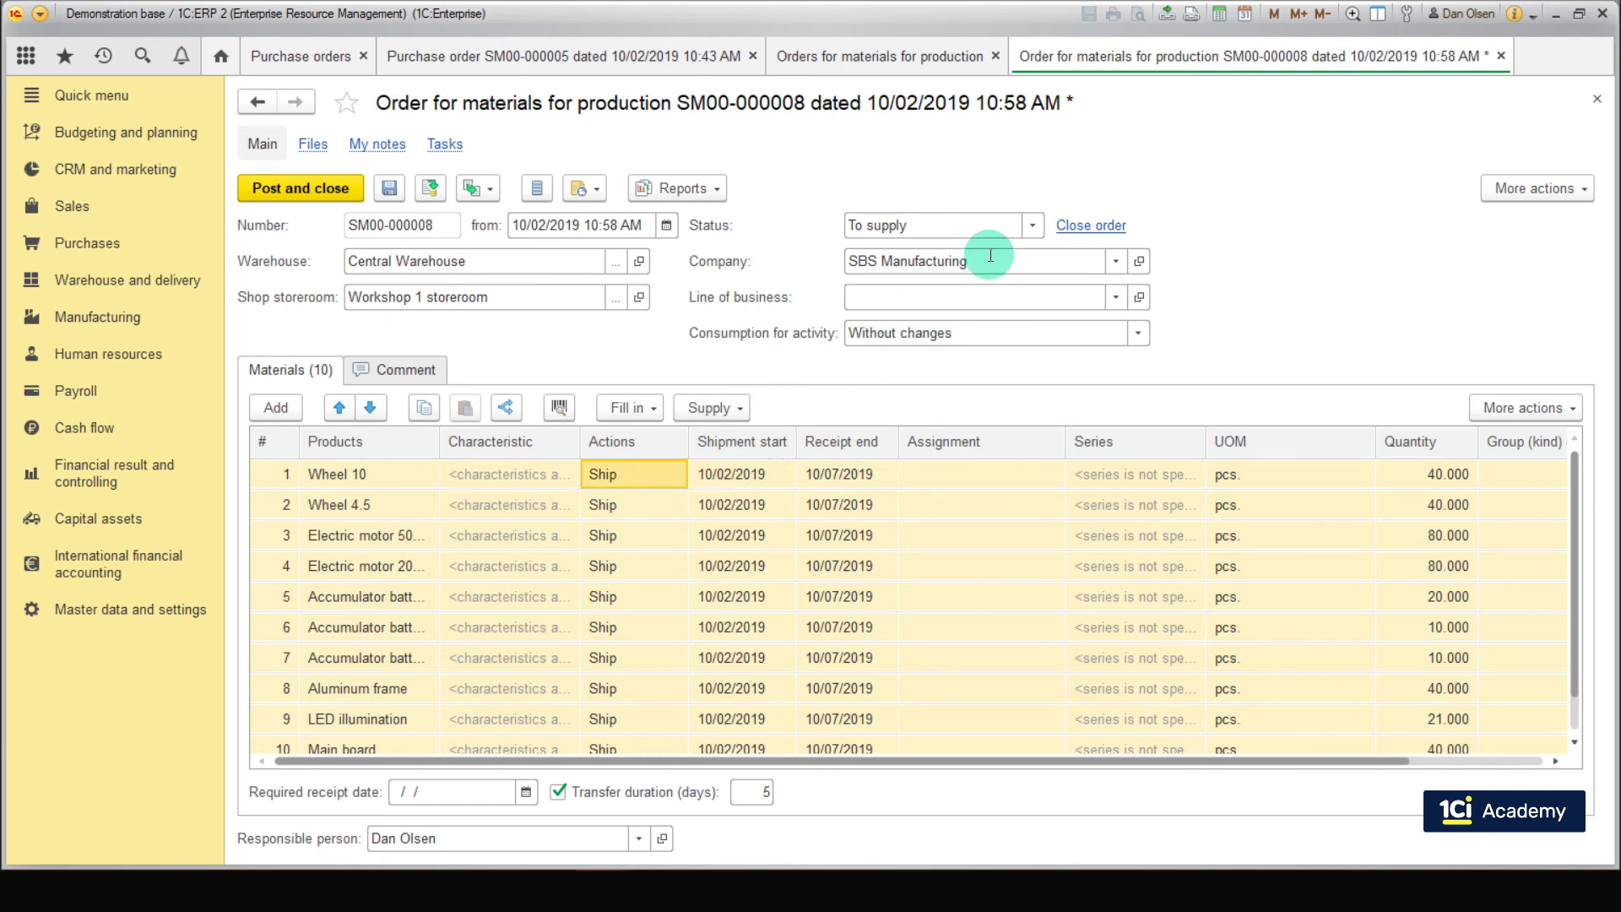
click(1032, 222)
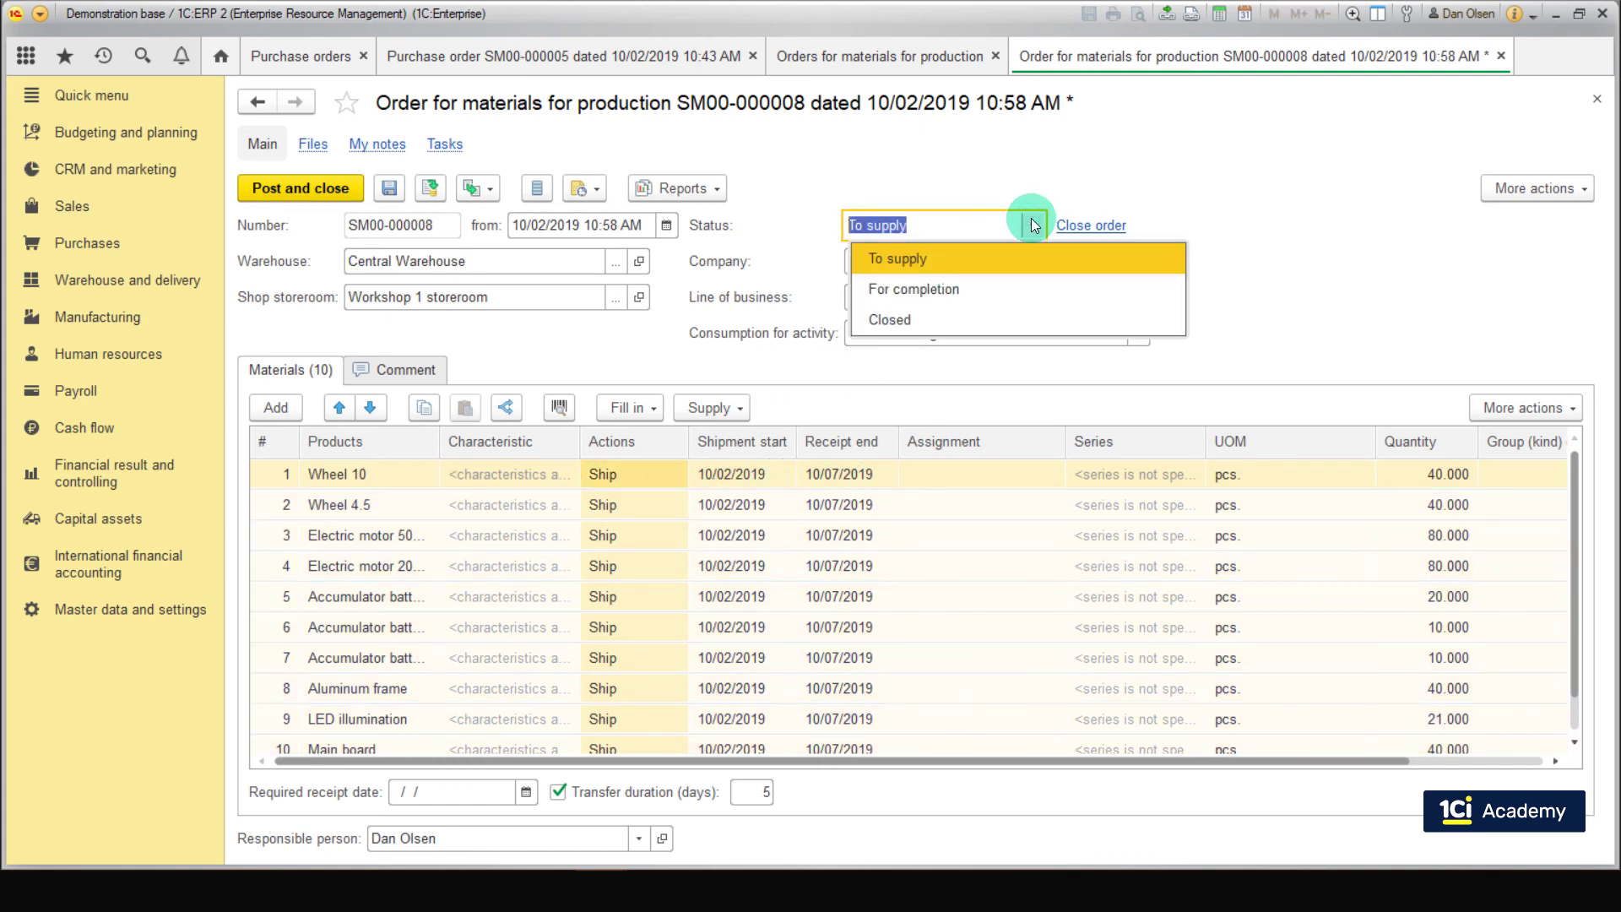
click(940, 291)
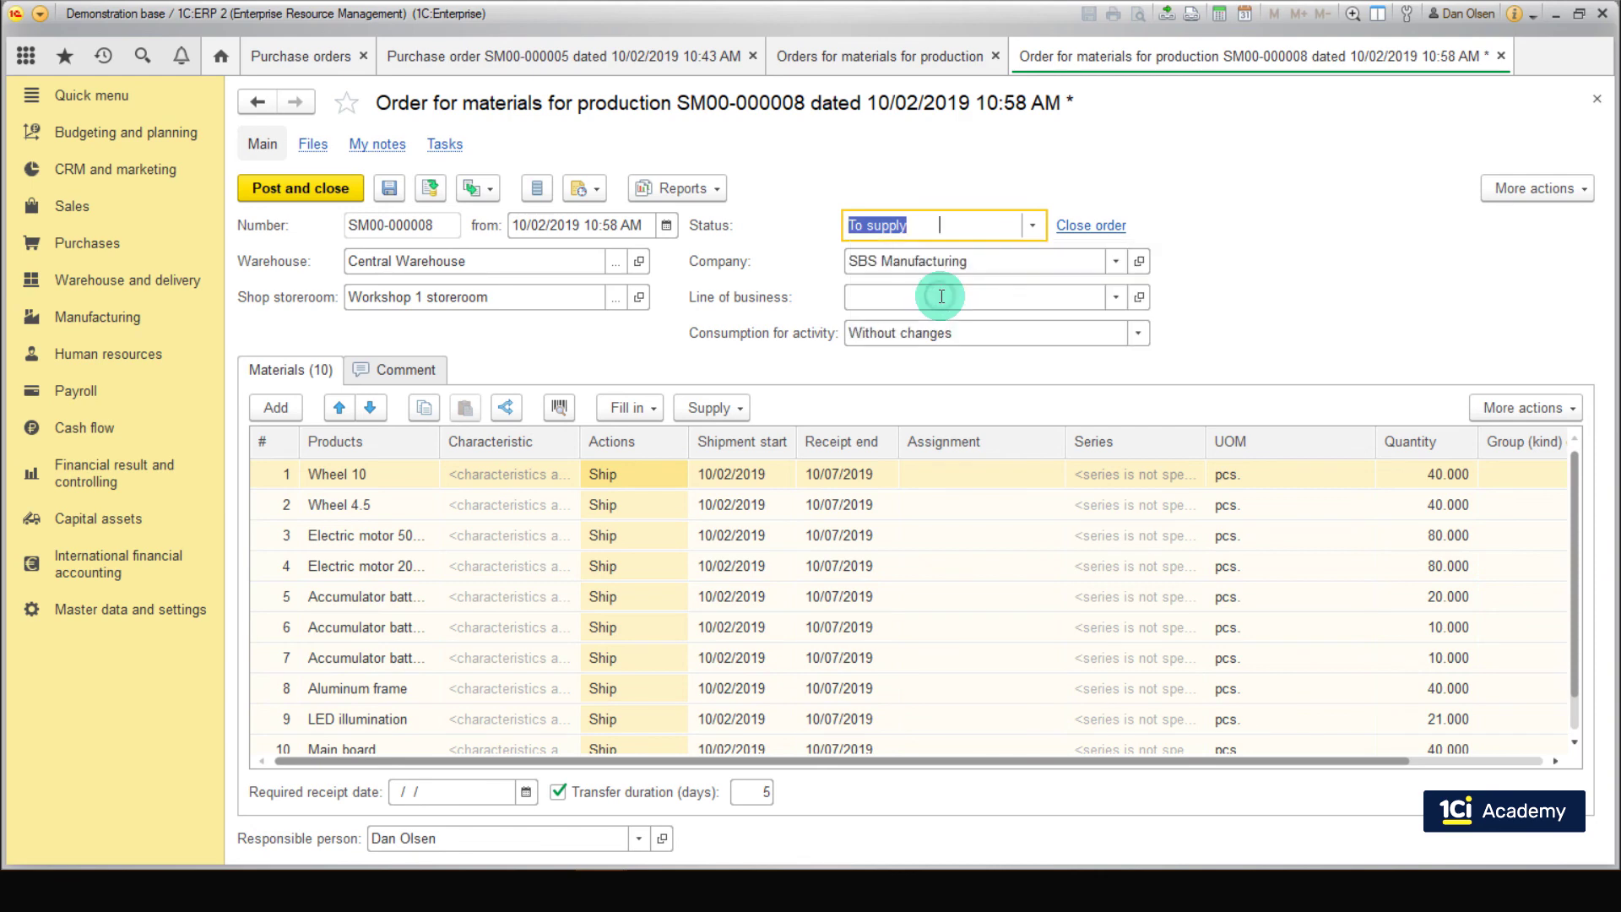
click(338, 184)
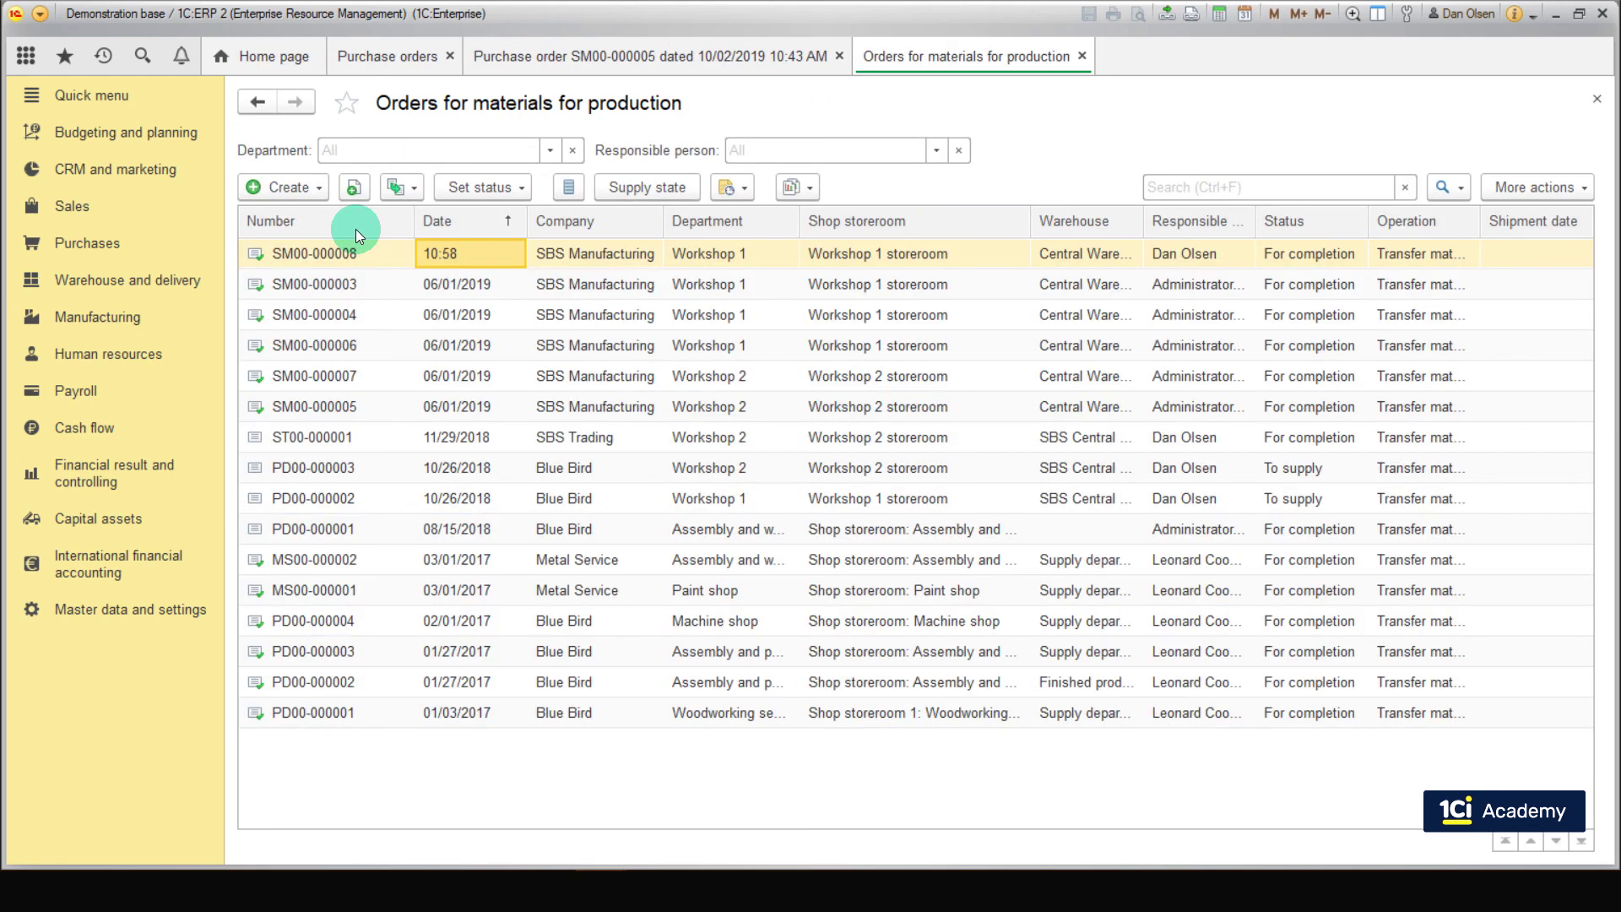
- Create a Transfer materials to storeroom document based on the Workshop 1 order for materials, and post and close it
click(414, 186)
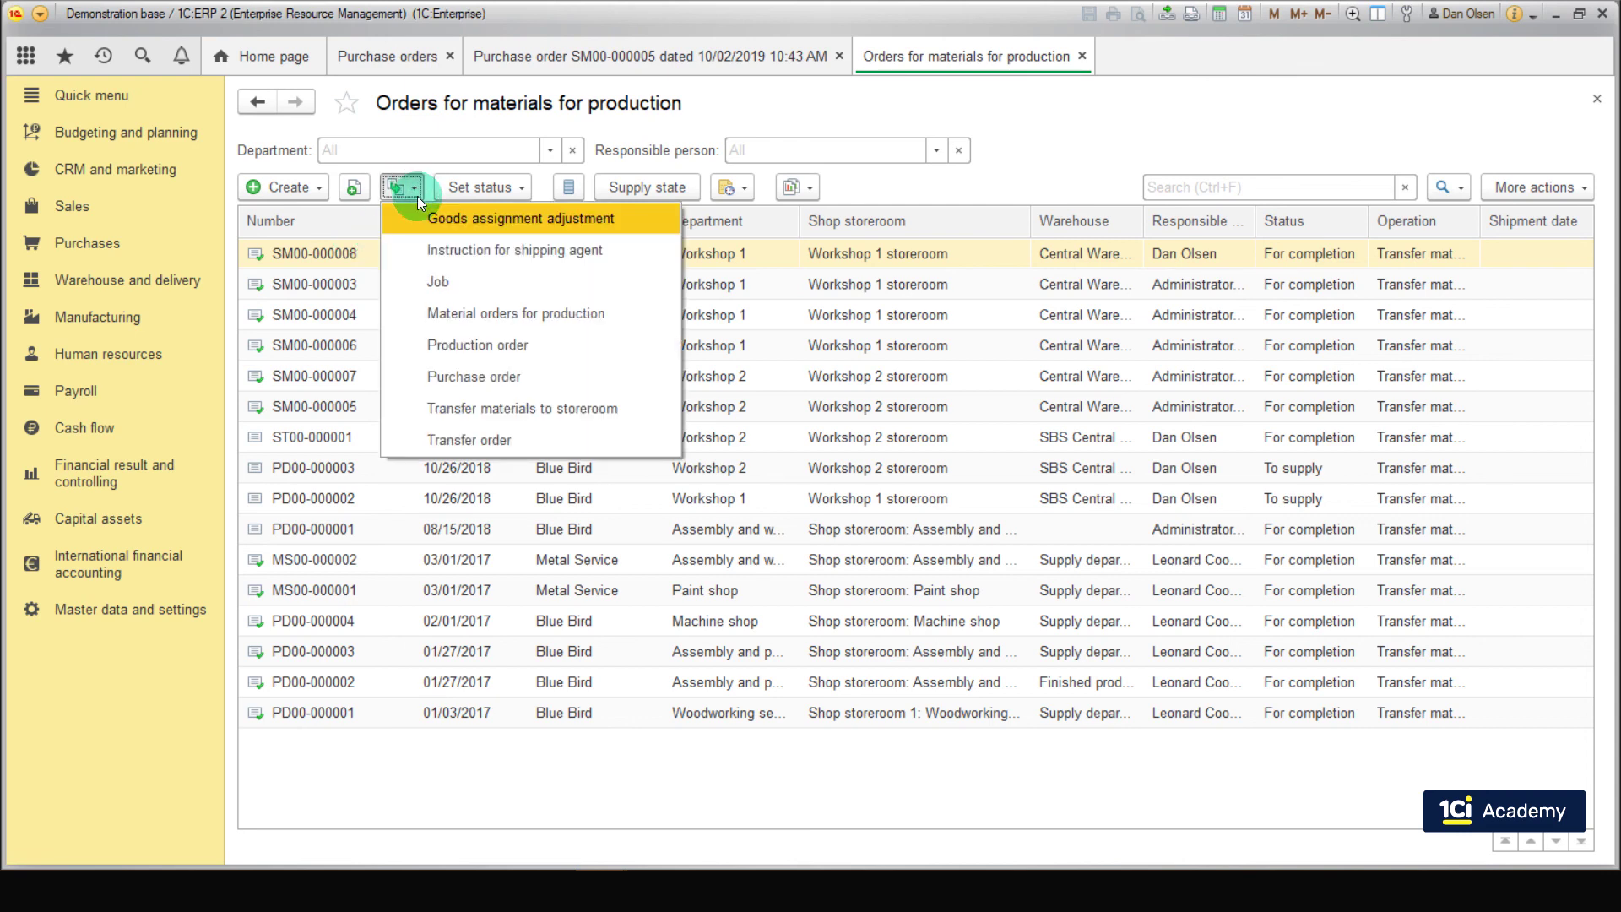
click(552, 409)
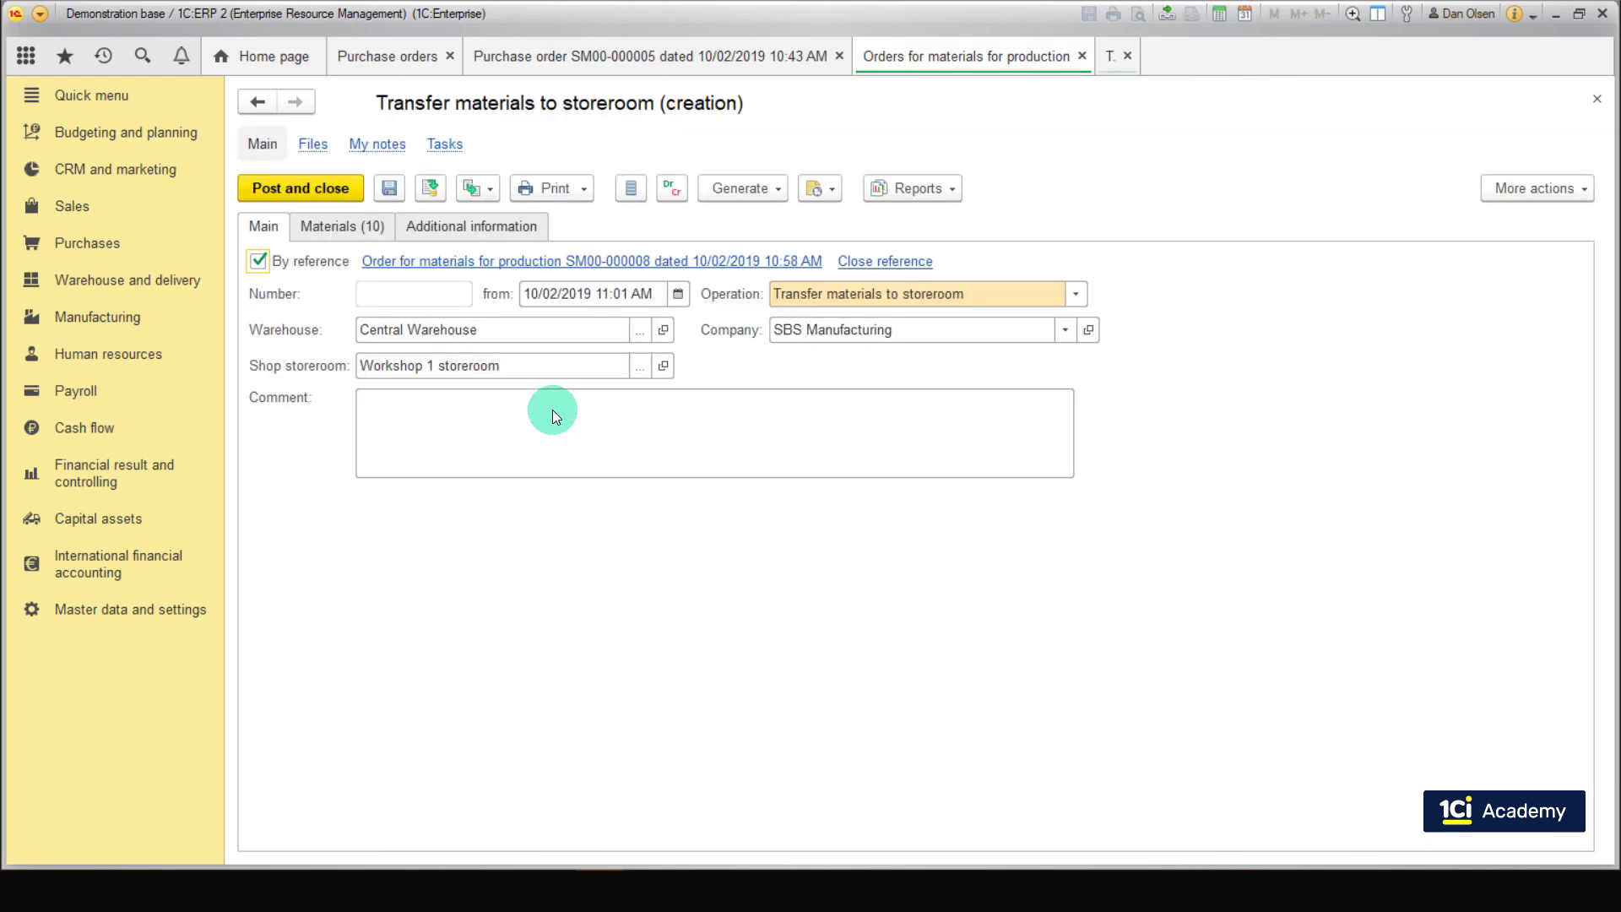
click(343, 189)
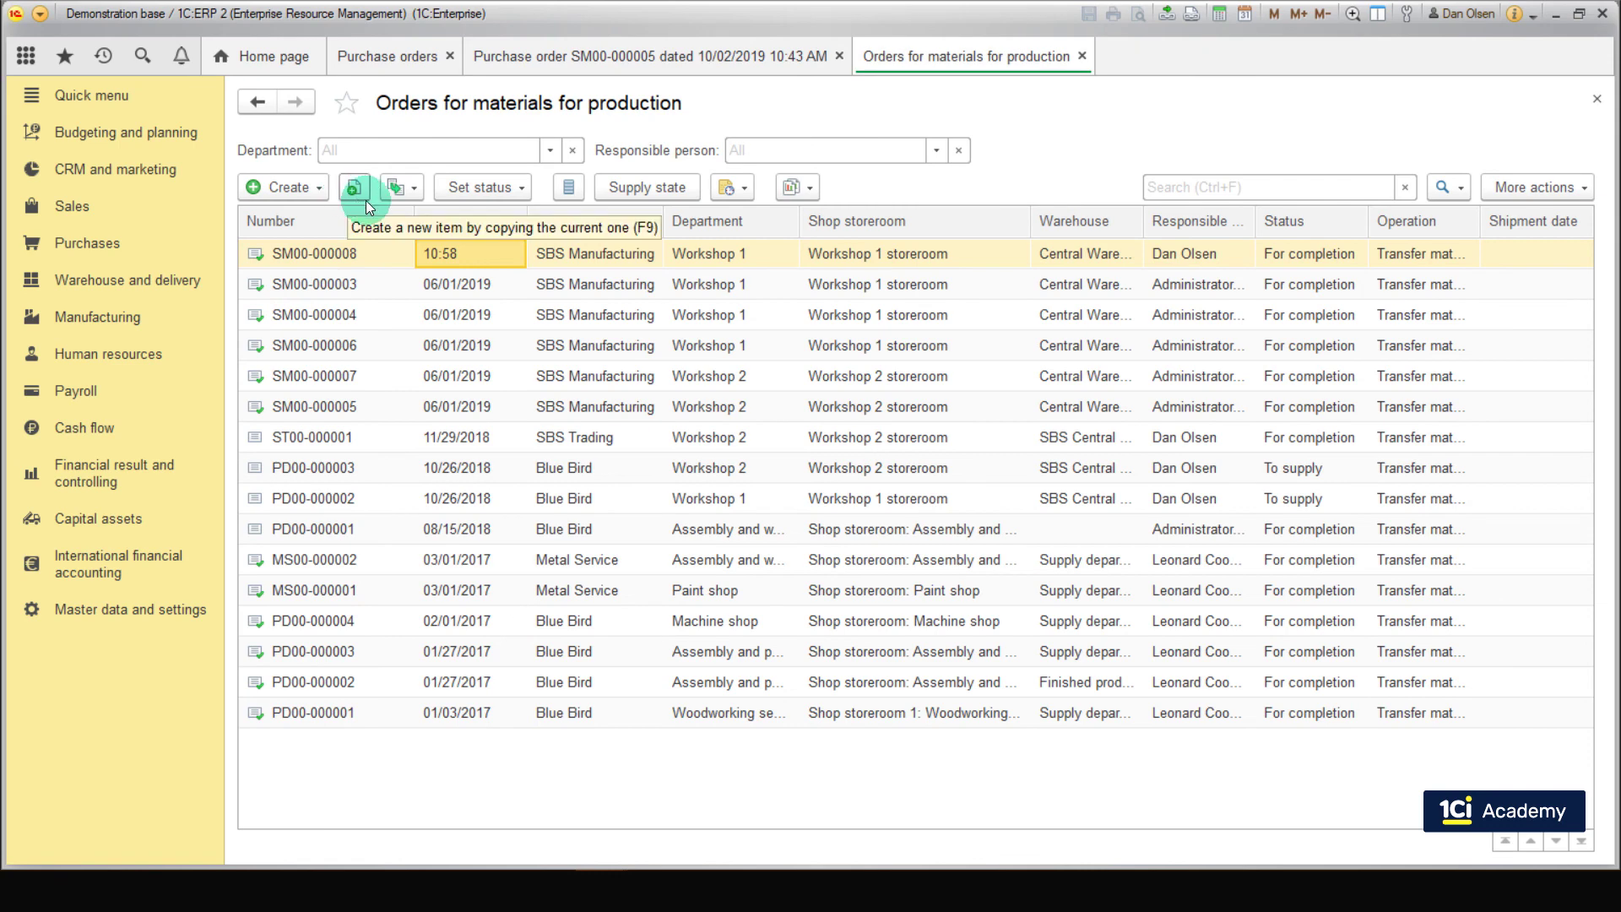
- Set the status of the 10:58 Workshop 1 order for materials to Closed and perform the order closing
click(409, 188)
click(442, 189)
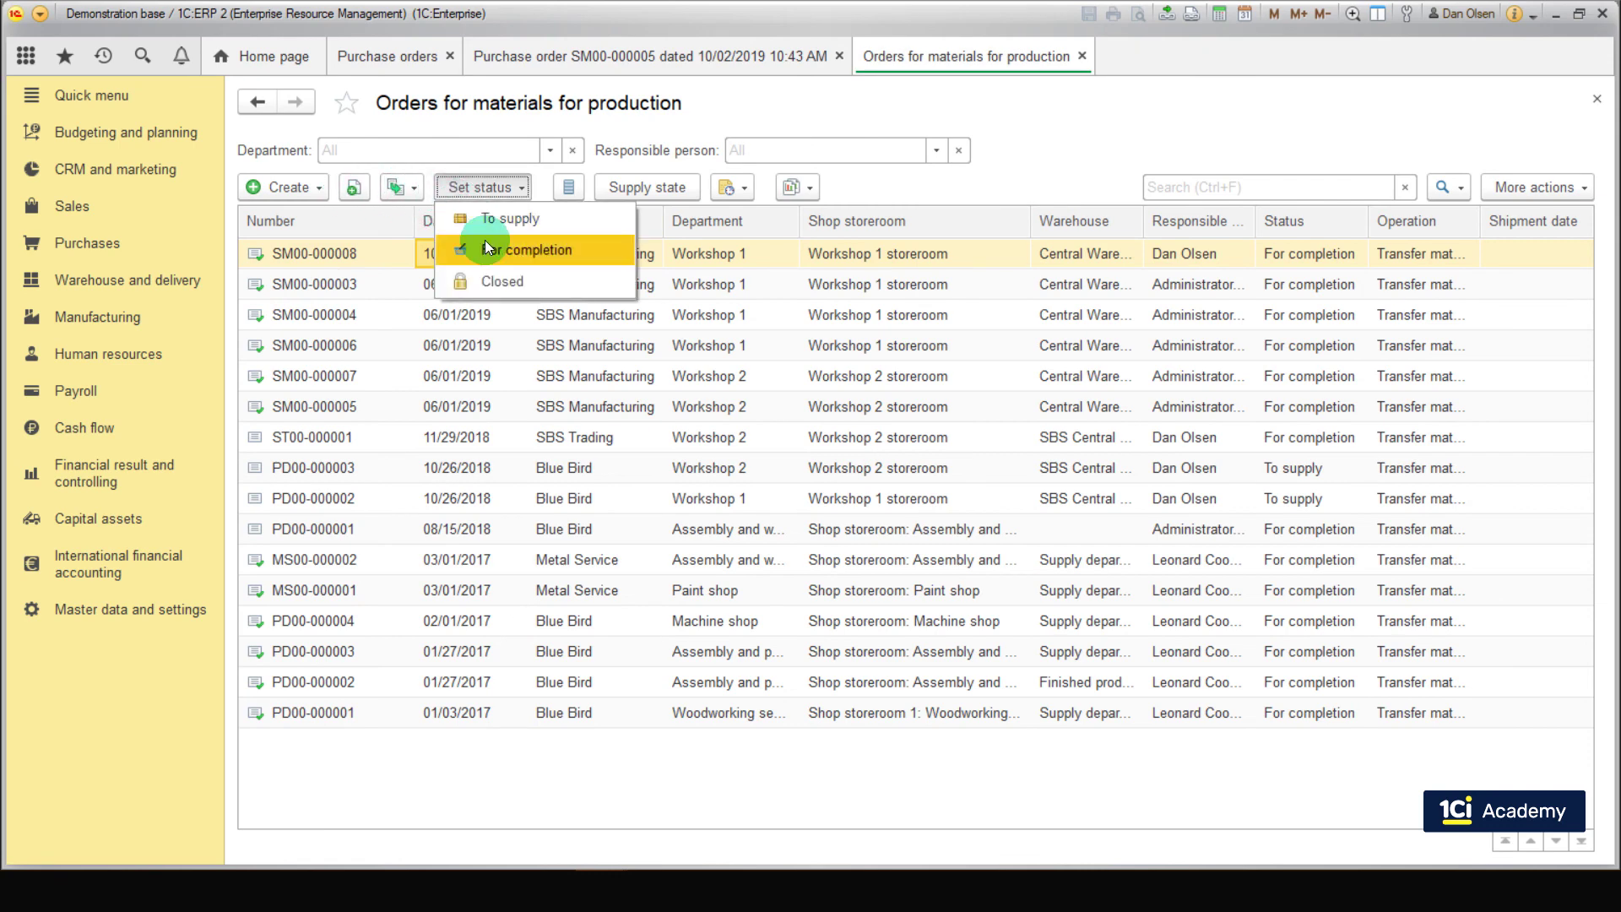
click(496, 281)
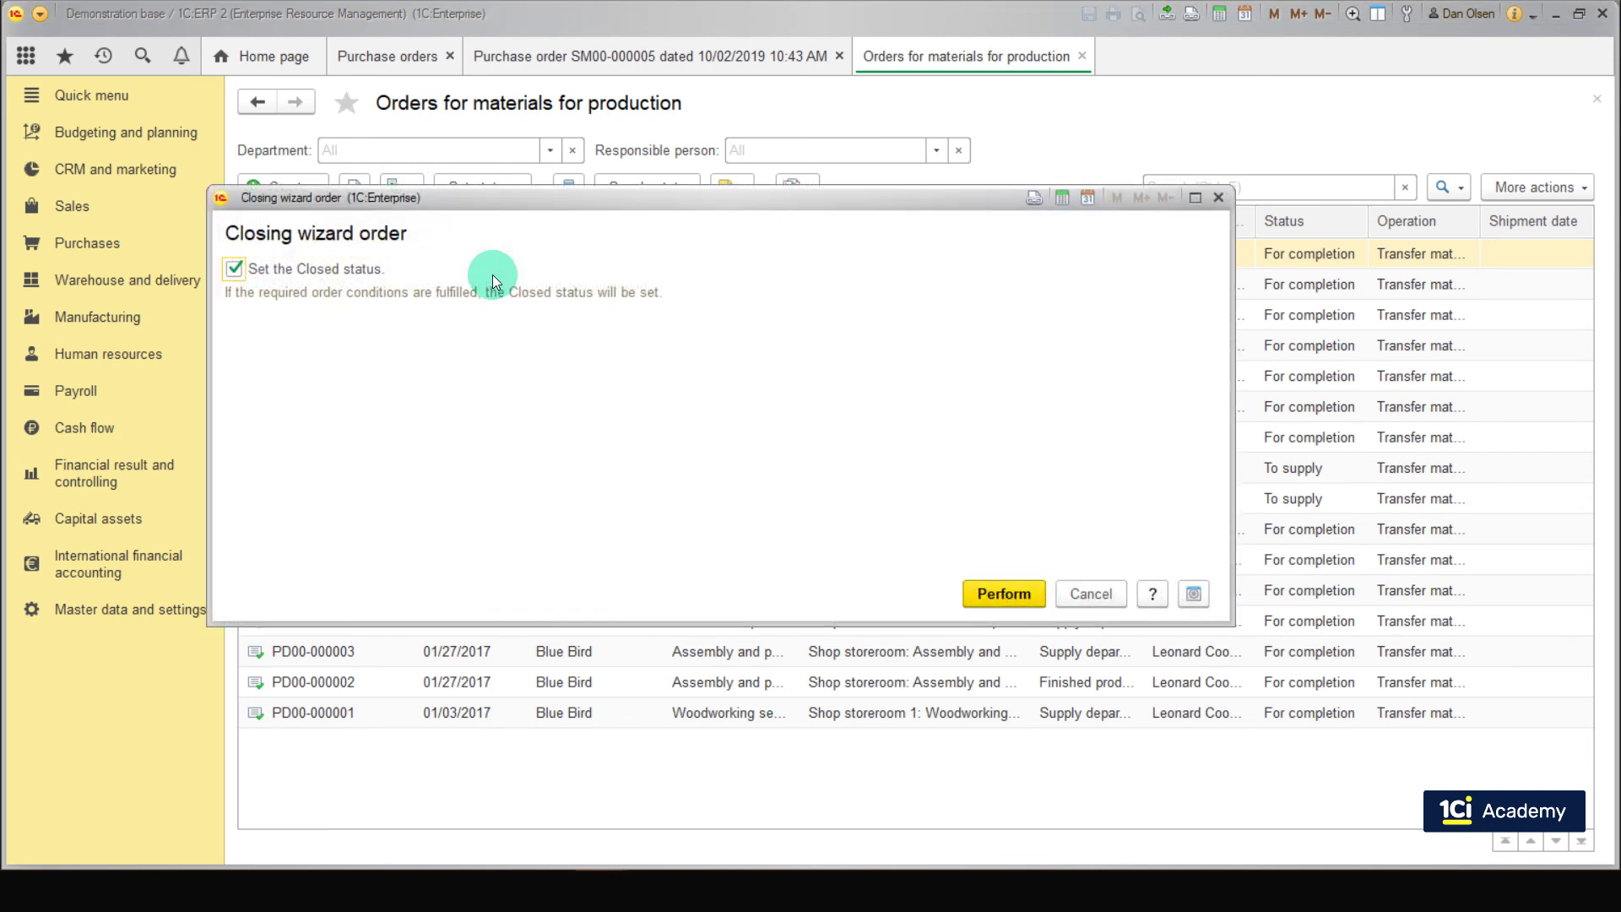
click(1000, 590)
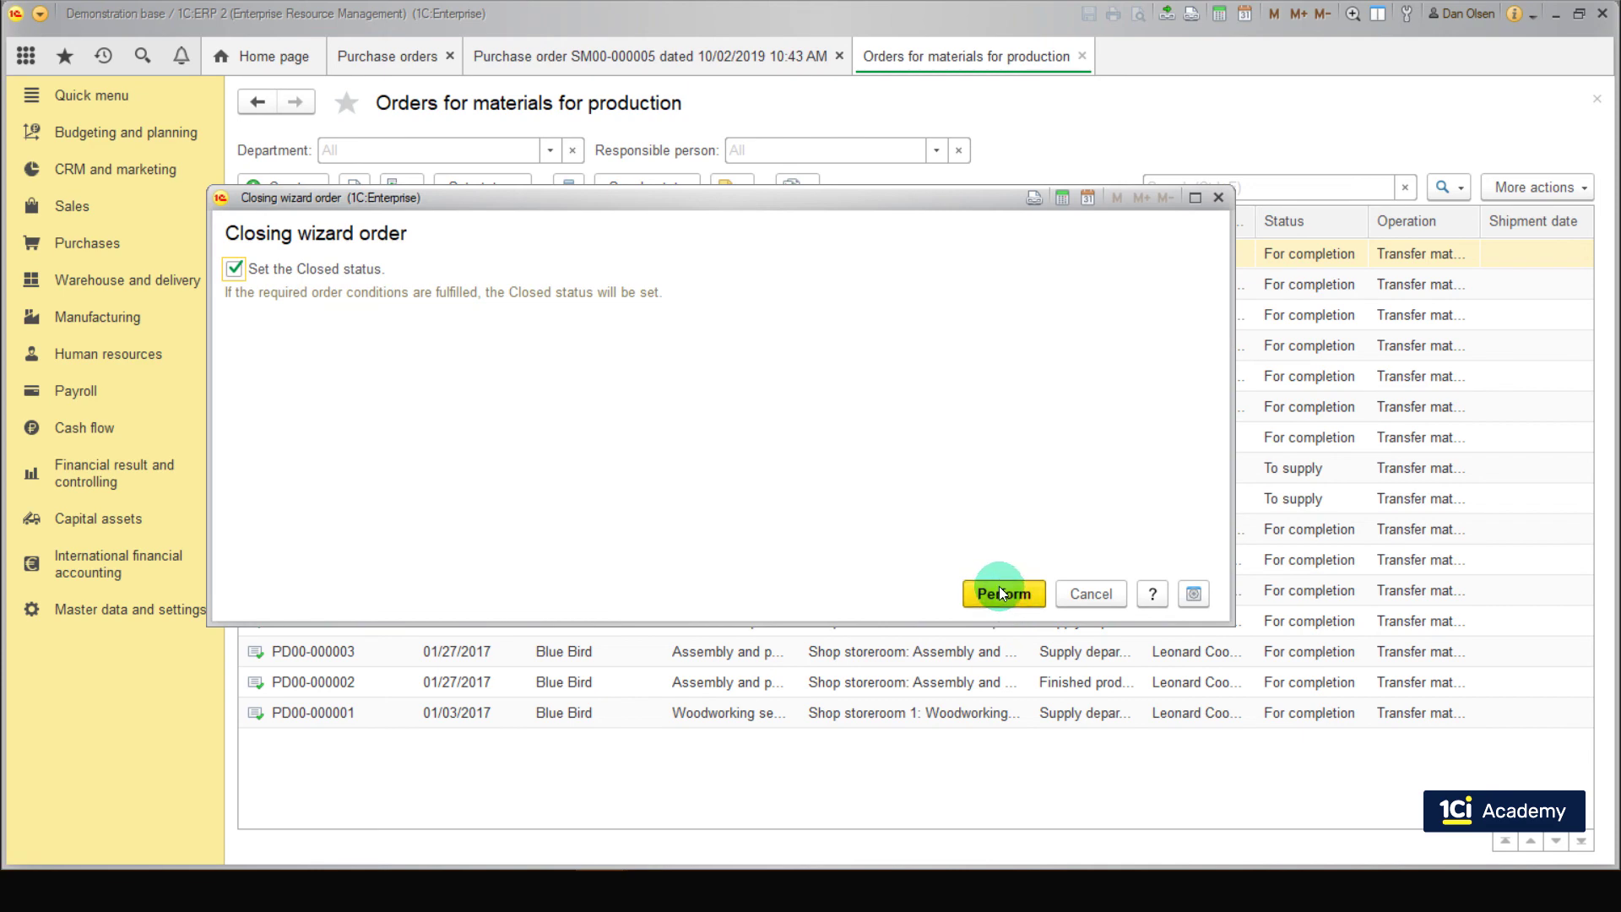